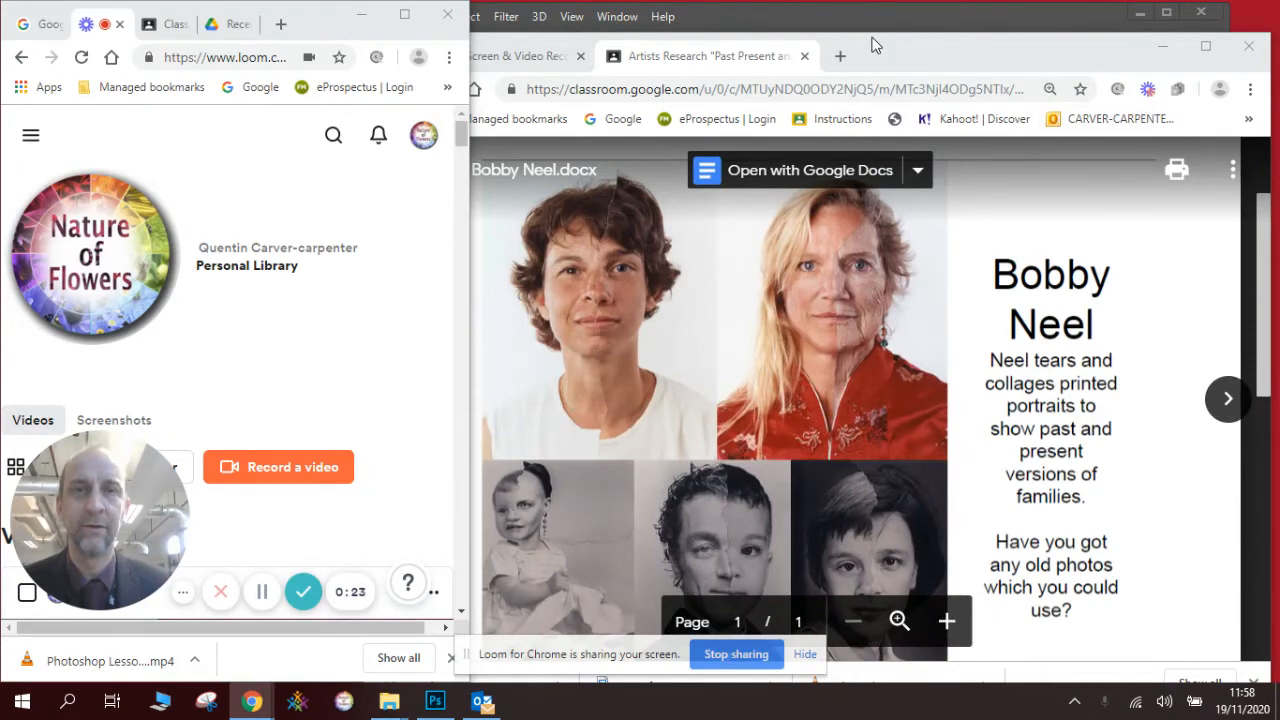
{"action": "left_click", "coordinate": [1162, 46]}
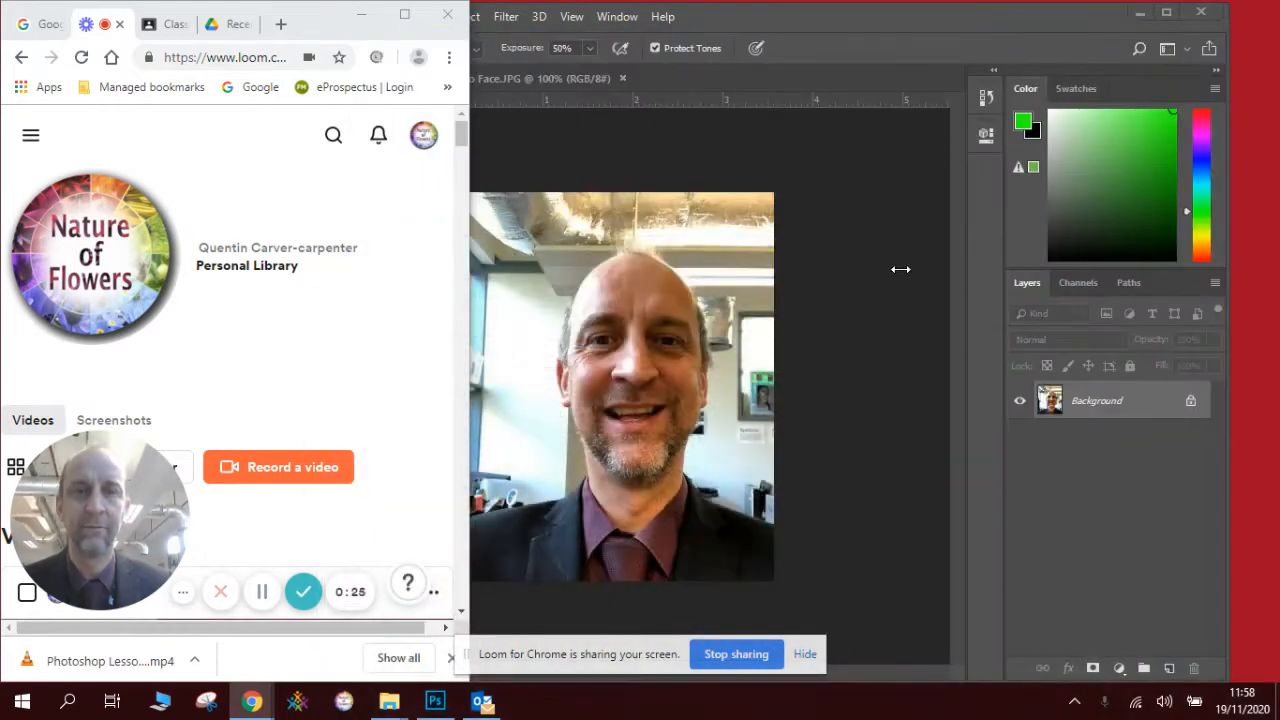
- In Neo Face.JPG, draw a rectangular selection around the child's face
{"action": "left_click", "coordinate": [880, 272]}
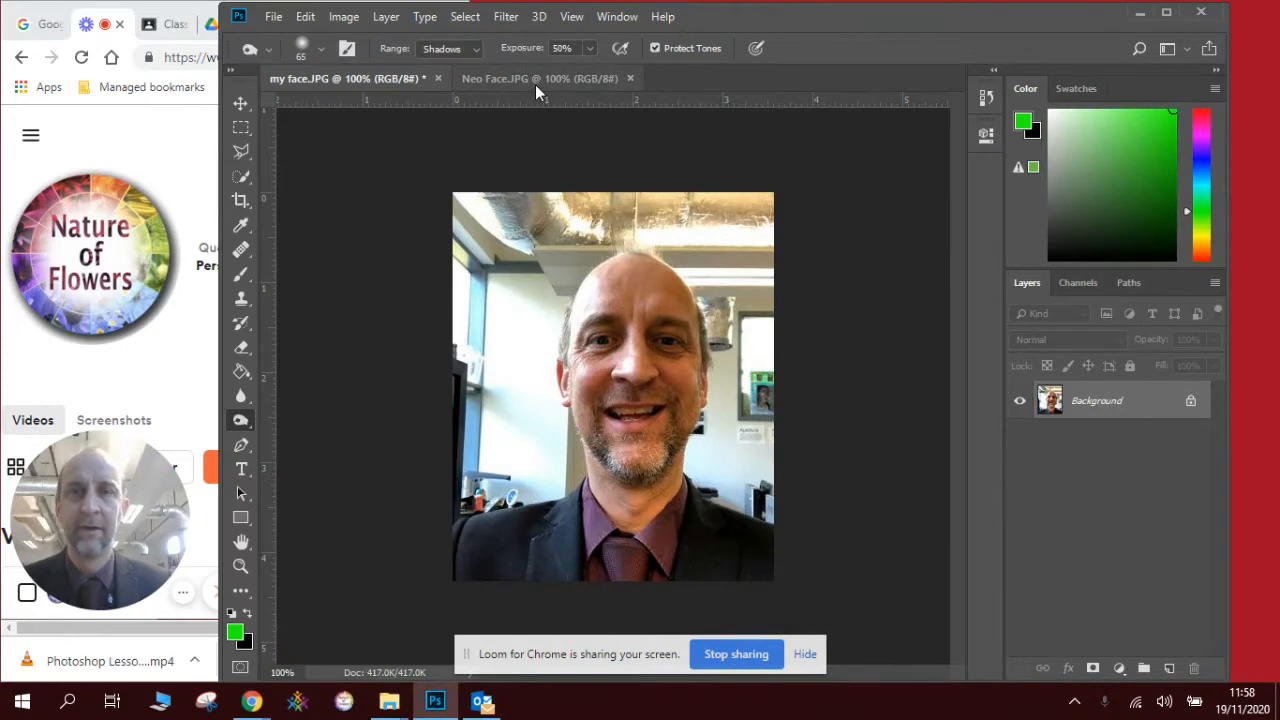
{"action": "left_click", "coordinate": [535, 80]}
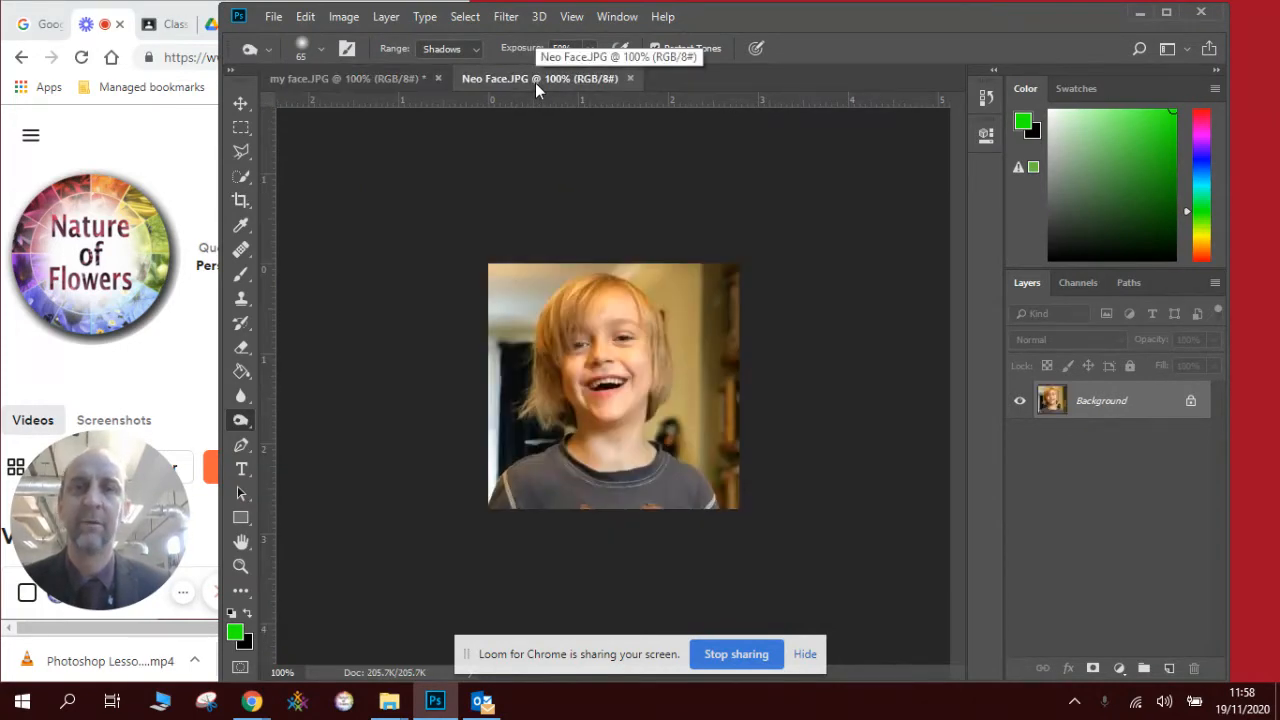
{"action": "left_click", "coordinate": [398, 79]}
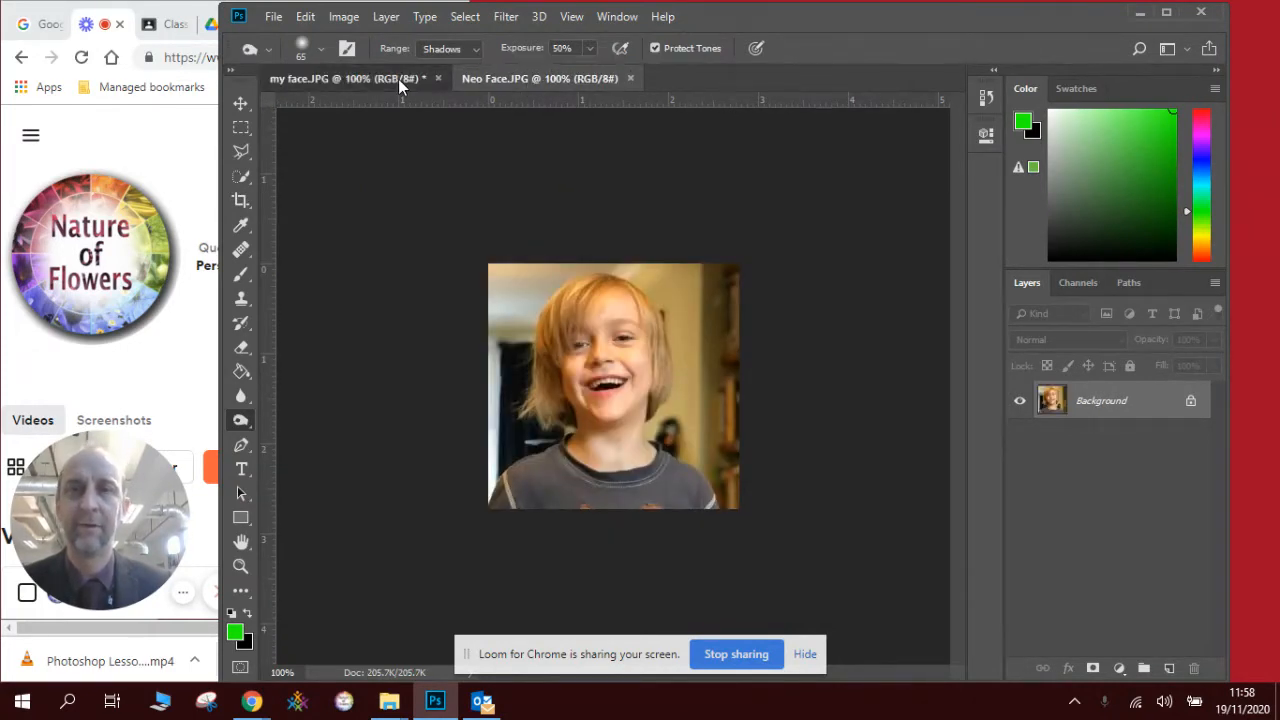
{"action": "left_click", "coordinate": [519, 77]}
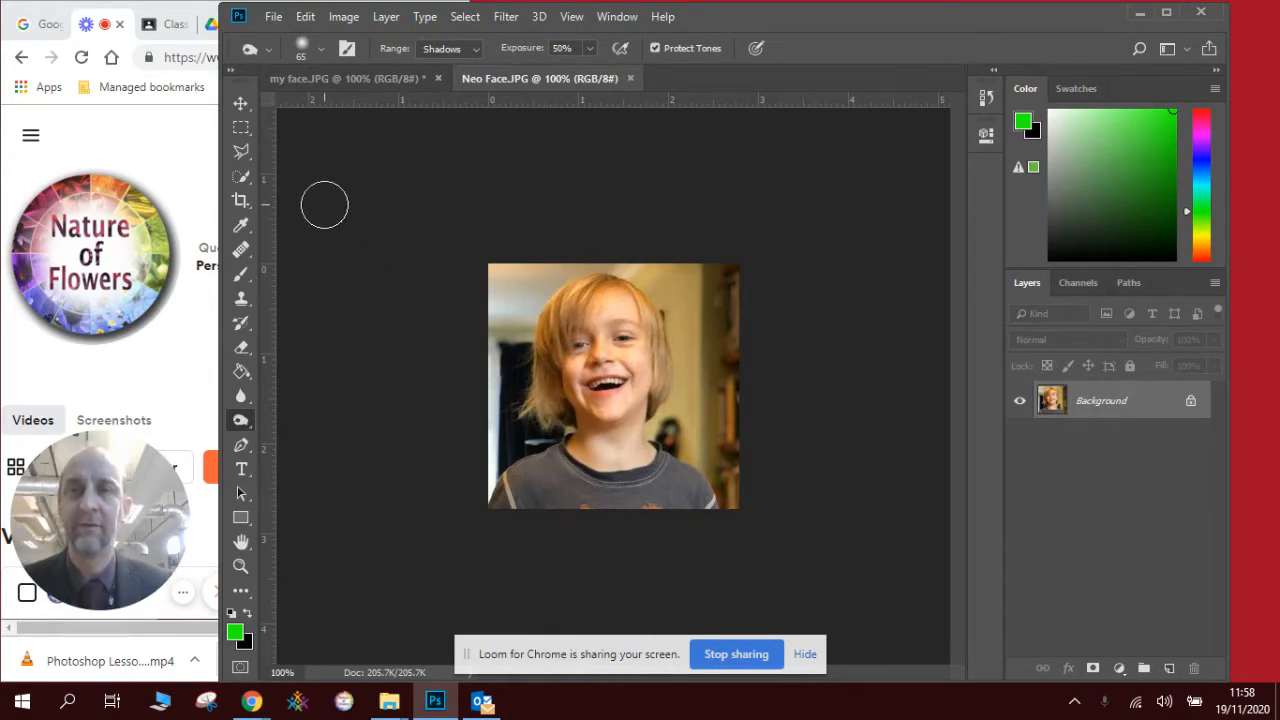
{"action": "left_click", "coordinate": [240, 128]}
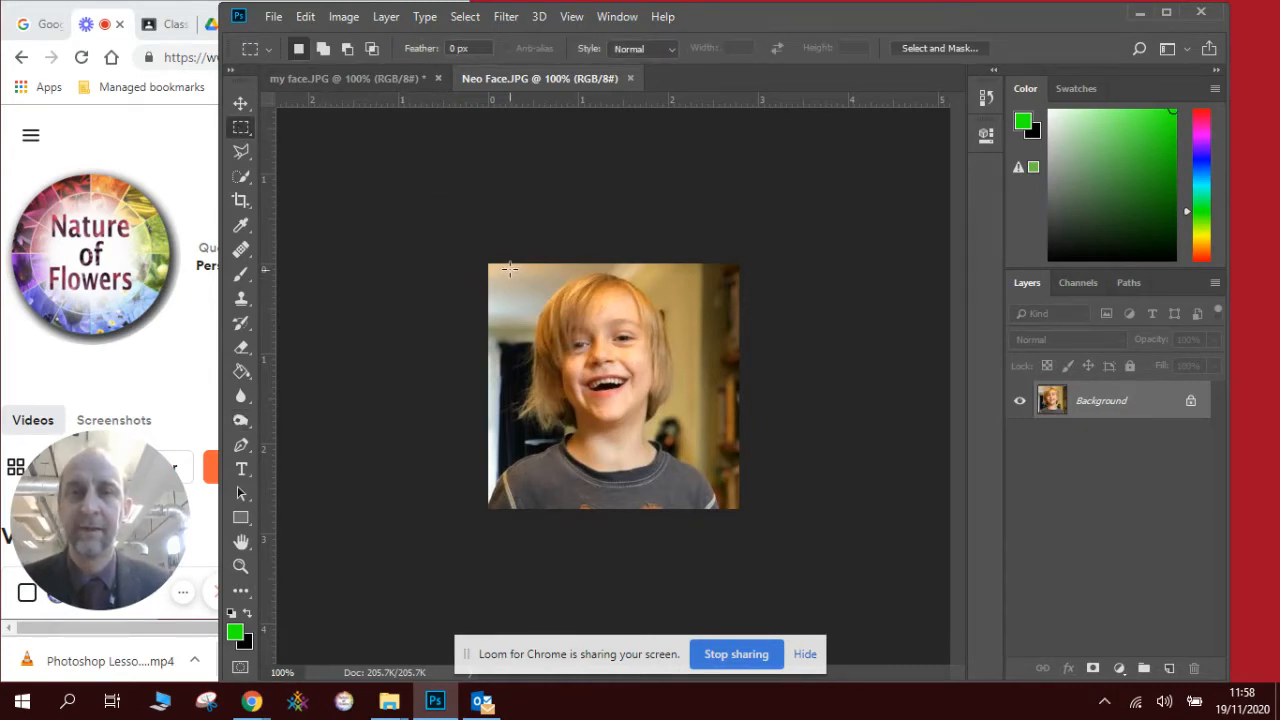
{"action": "left_click_drag", "start_coordinate": [509, 268], "coordinate": [711, 497]}
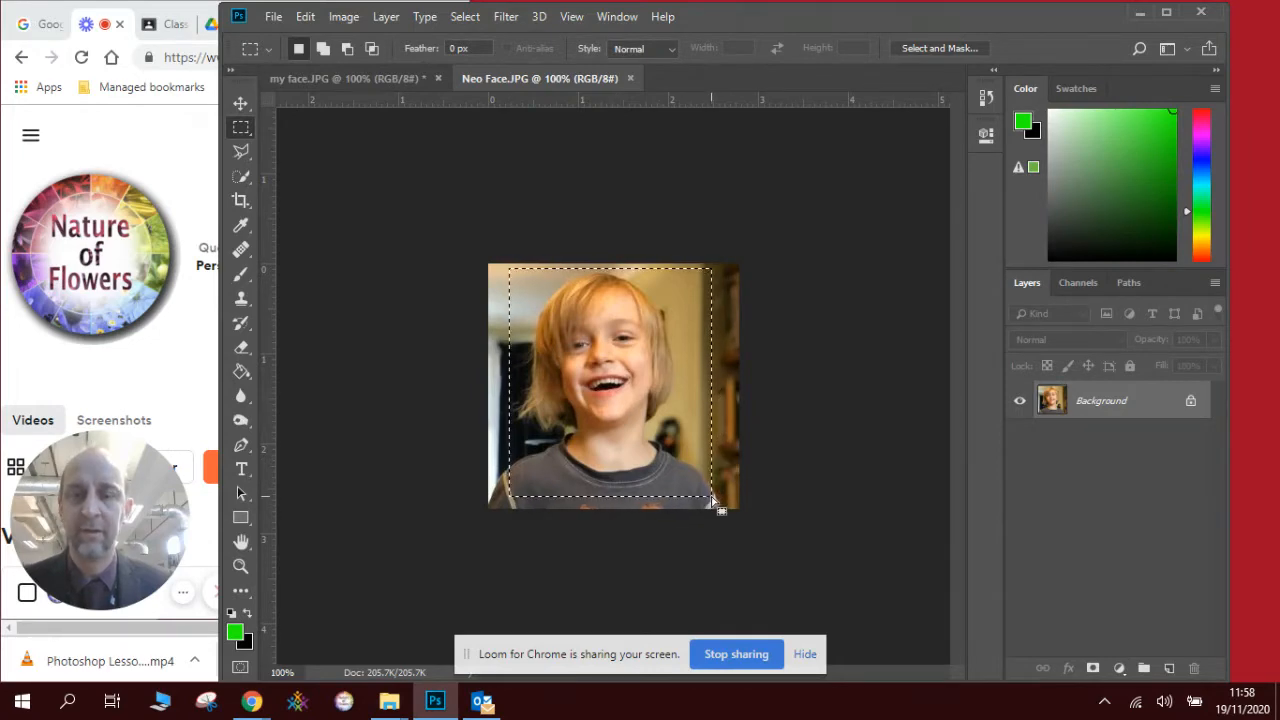
- Copy the selected face and paste it into my face.JPG as Layer 1
{"action": "left_click", "coordinate": [305, 16]}
{"action": "left_click", "coordinate": [365, 137]}
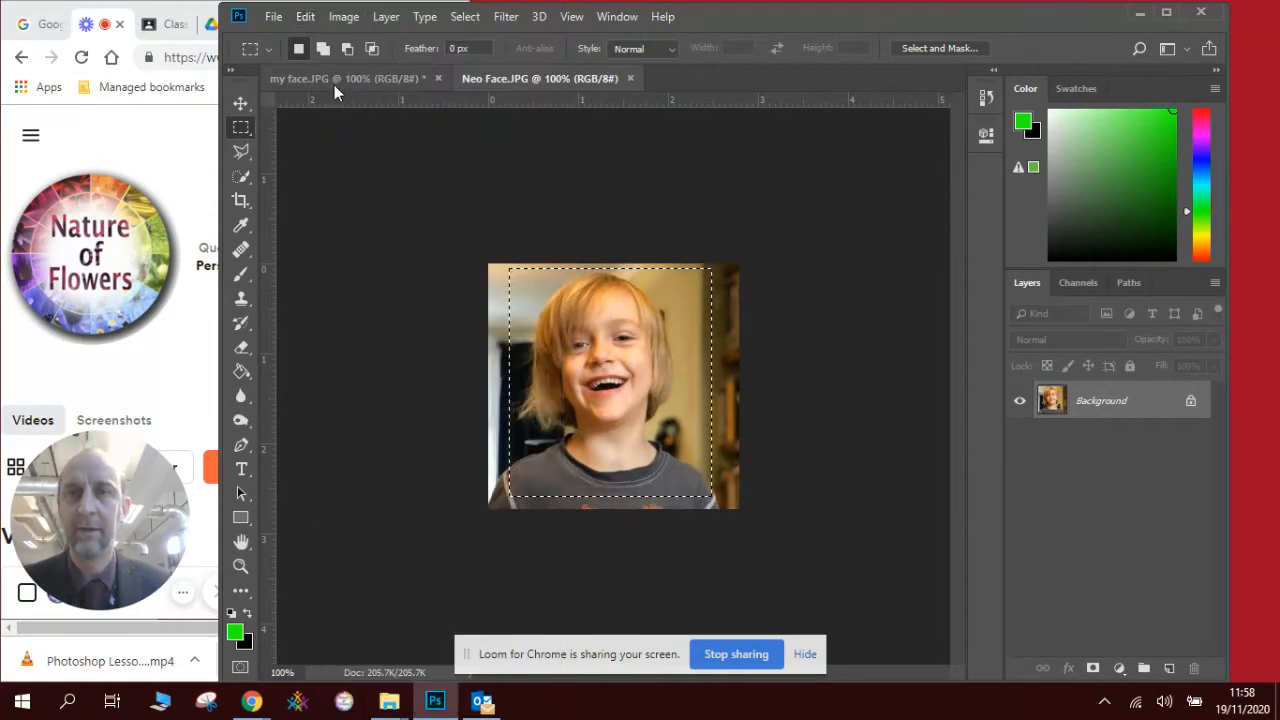
{"action": "left_click", "coordinate": [334, 82]}
{"action": "left_click", "coordinate": [310, 18]}
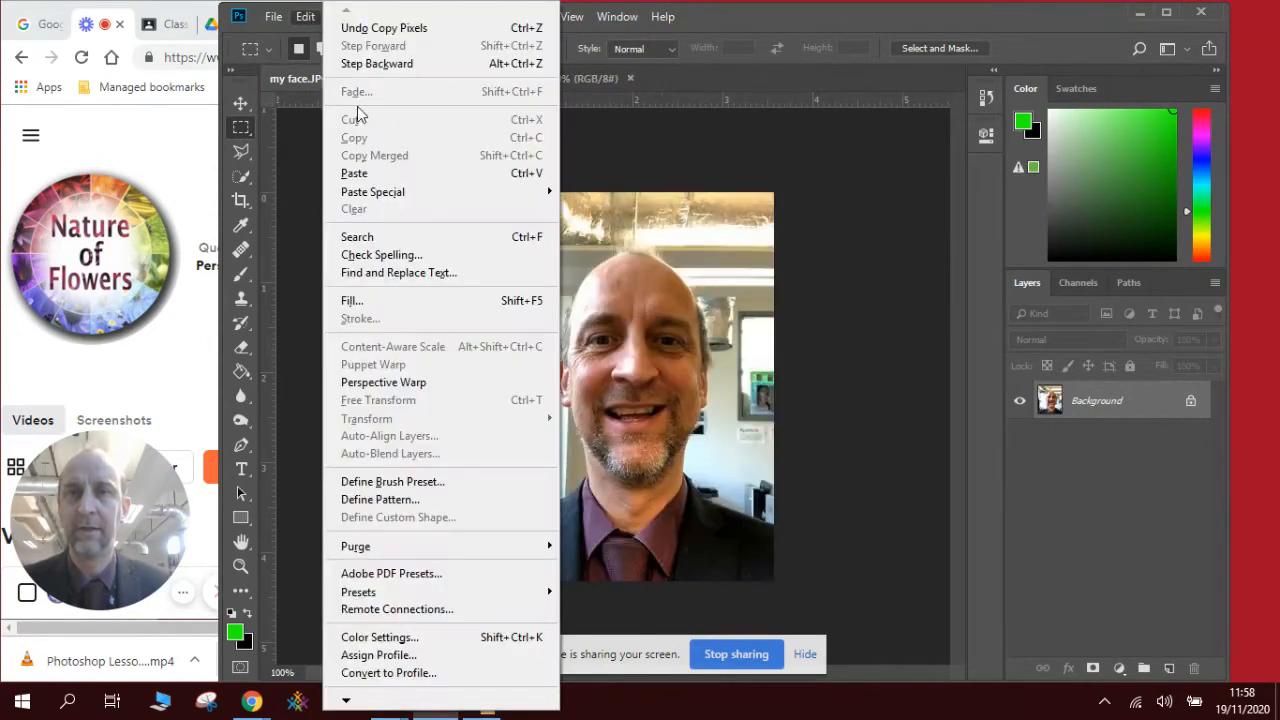
{"action": "left_click", "coordinate": [383, 173]}
{"action": "left_click", "coordinate": [240, 103]}
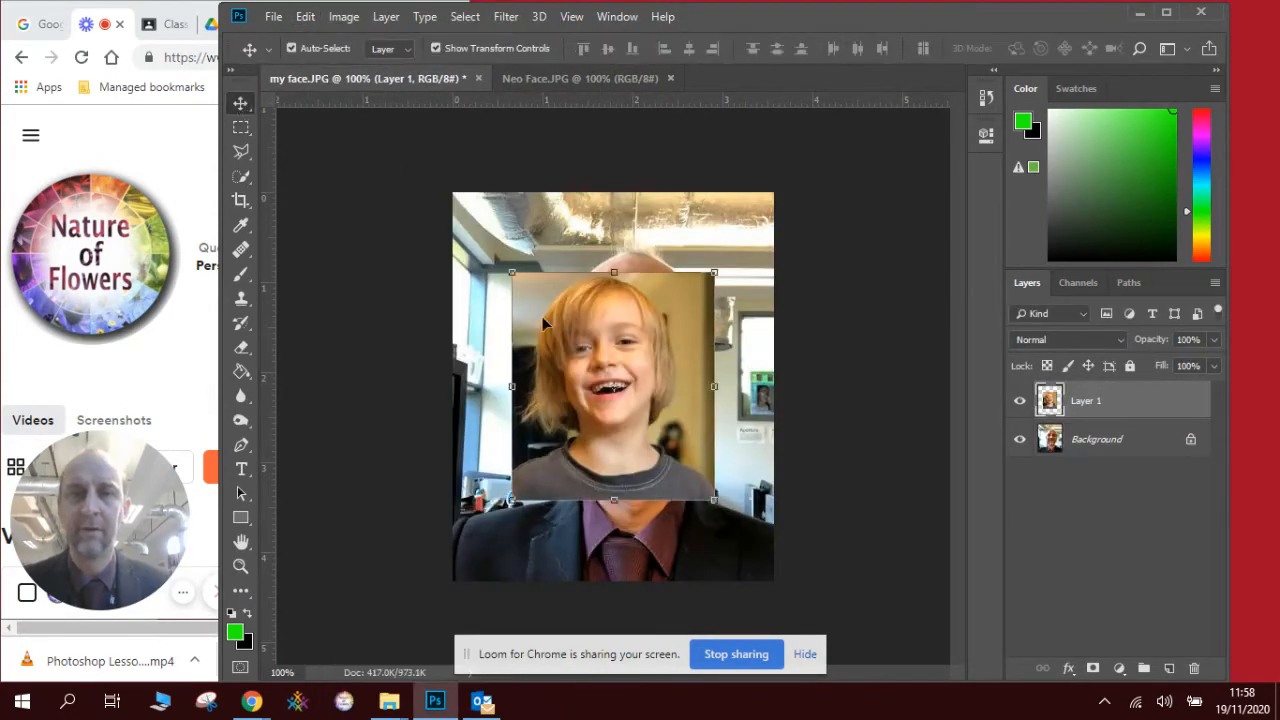
- Set Layer 1 to 62% opacity and move and enlarge it over the man's face
{"action": "mouse_move", "coordinate": [550, 345]}
{"action": "left_mouse_down"}
{"action": "mouse_move", "coordinate": [567, 419]}
{"action": "mouse_move", "coordinate": [534, 376]}
{"action": "mouse_move", "coordinate": [513, 415]}
{"action": "mouse_move", "coordinate": [575, 349]}
{"action": "mouse_move", "coordinate": [569, 362]}
{"action": "left_mouse_up"}
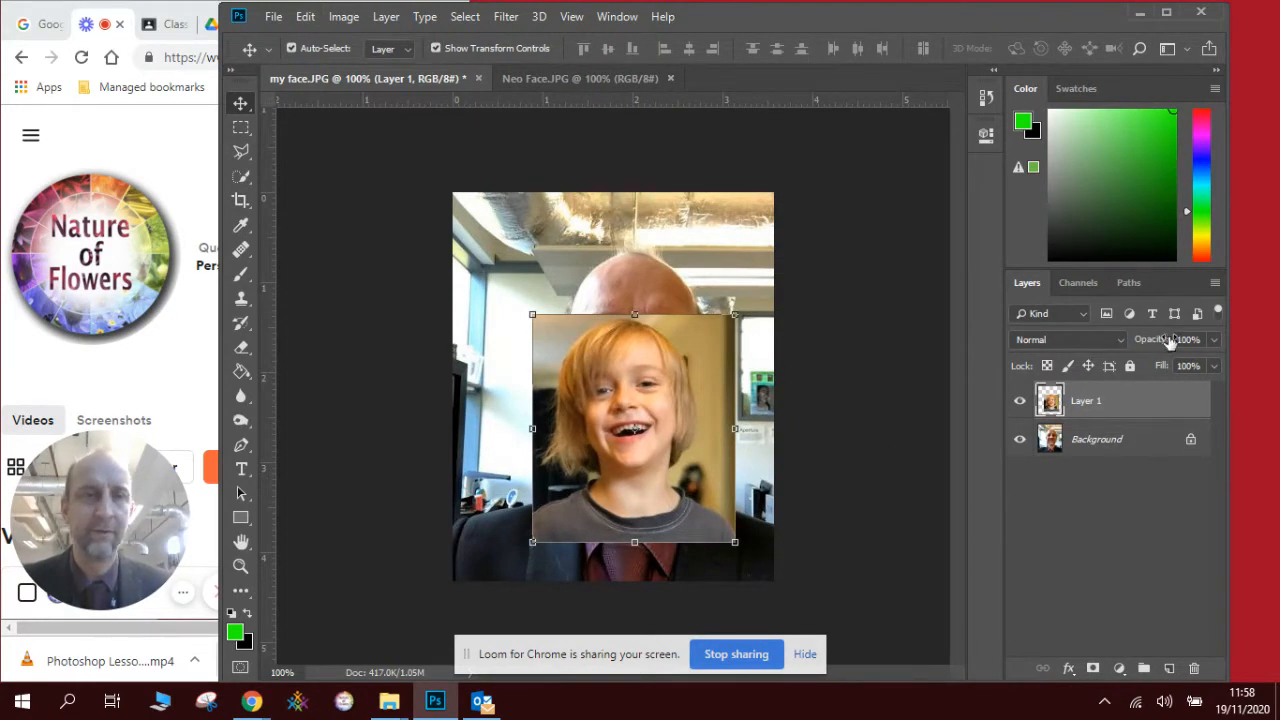
{"action": "left_click", "coordinate": [1213, 341]}
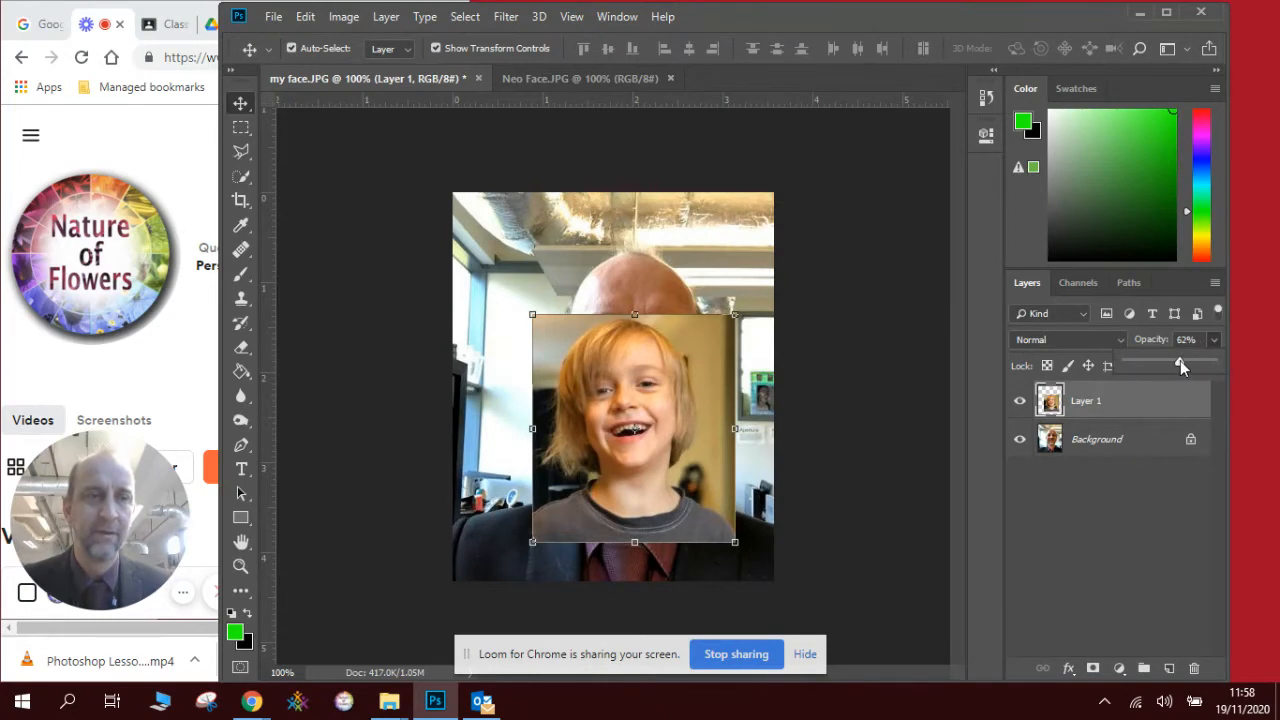
{"action": "left_click", "coordinate": [1180, 361]}
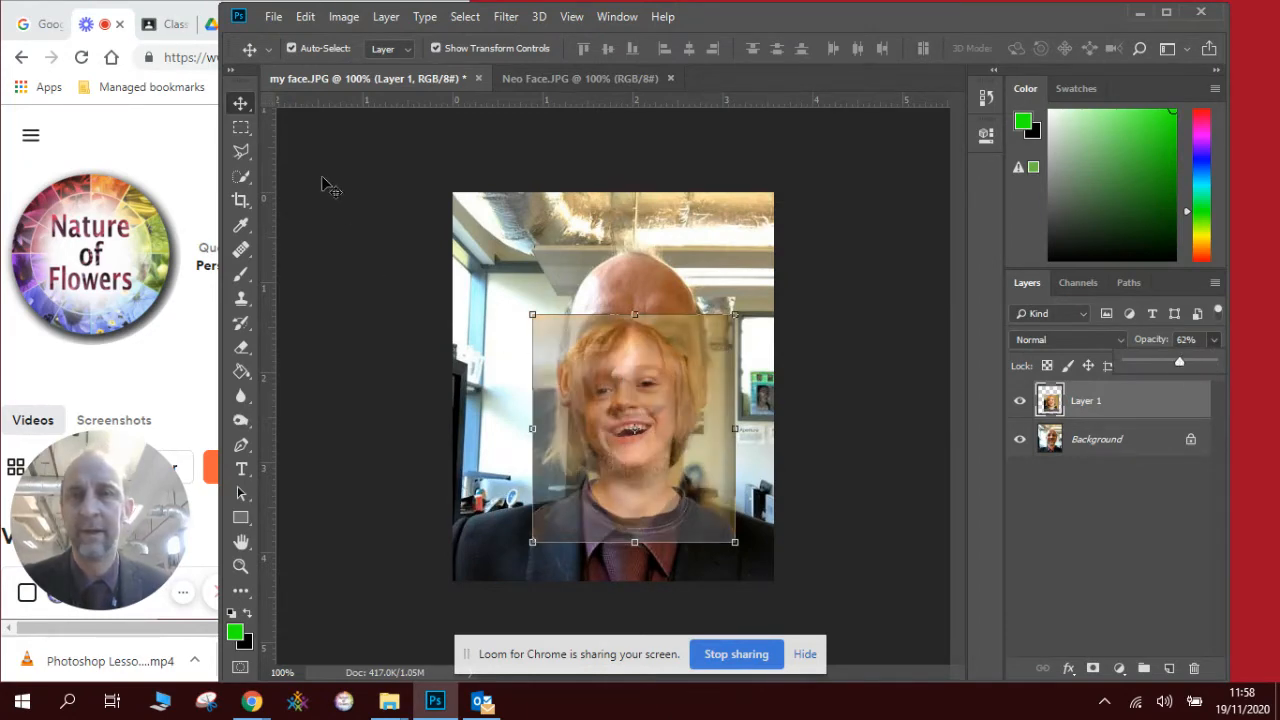
{"action": "mouse_move", "coordinate": [691, 362]}
{"action": "left_mouse_down"}
{"action": "mouse_move", "coordinate": [722, 344]}
{"action": "mouse_move", "coordinate": [708, 317]}
{"action": "mouse_move", "coordinate": [692, 315]}
{"action": "mouse_move", "coordinate": [666, 348]}
{"action": "mouse_move", "coordinate": [678, 370]}
{"action": "left_mouse_up"}
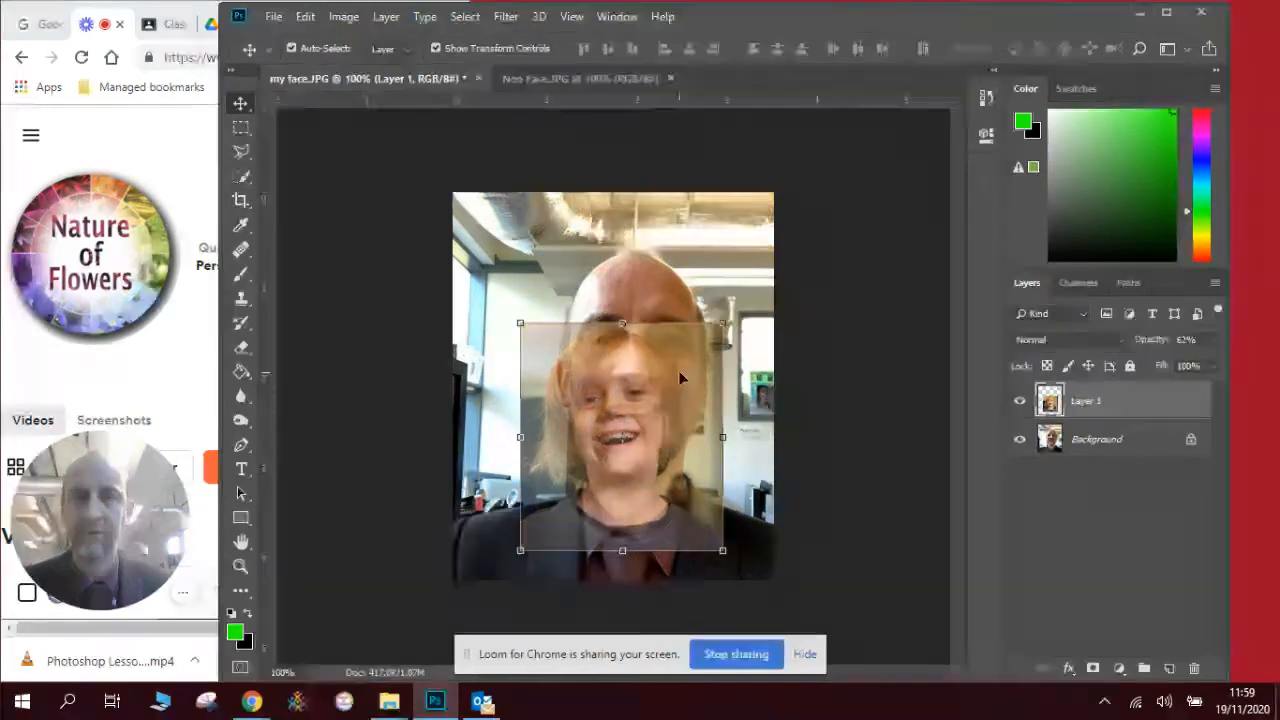
{"action": "left_click_drag", "start_coordinate": [721, 326], "coordinate": [723, 289]}
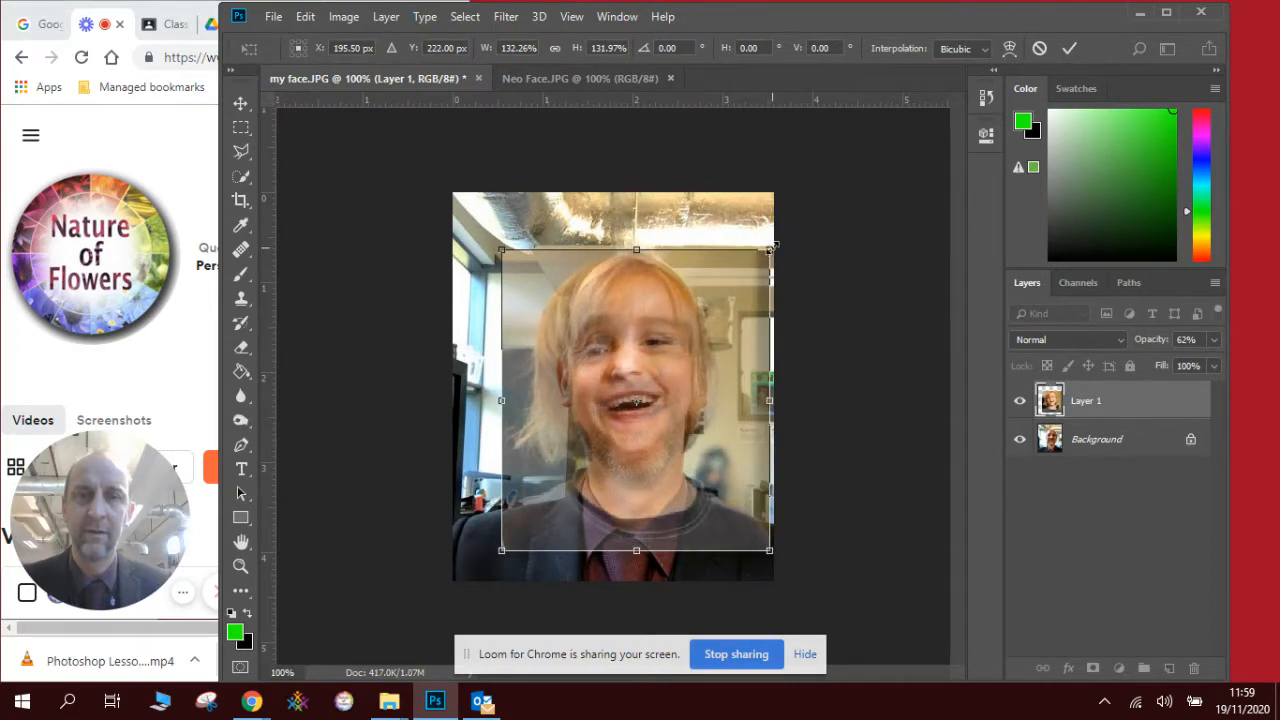
- Scale the child's face layer up to about 153%, reposition it, and confirm
{"action": "left_click_drag", "start_coordinate": [773, 244], "coordinate": [787, 231]}
{"action": "mouse_move", "coordinate": [729, 290]}
{"action": "left_mouse_down"}
{"action": "mouse_move", "coordinate": [724, 320]}
{"action": "mouse_move", "coordinate": [716, 311]}
{"action": "left_mouse_up"}
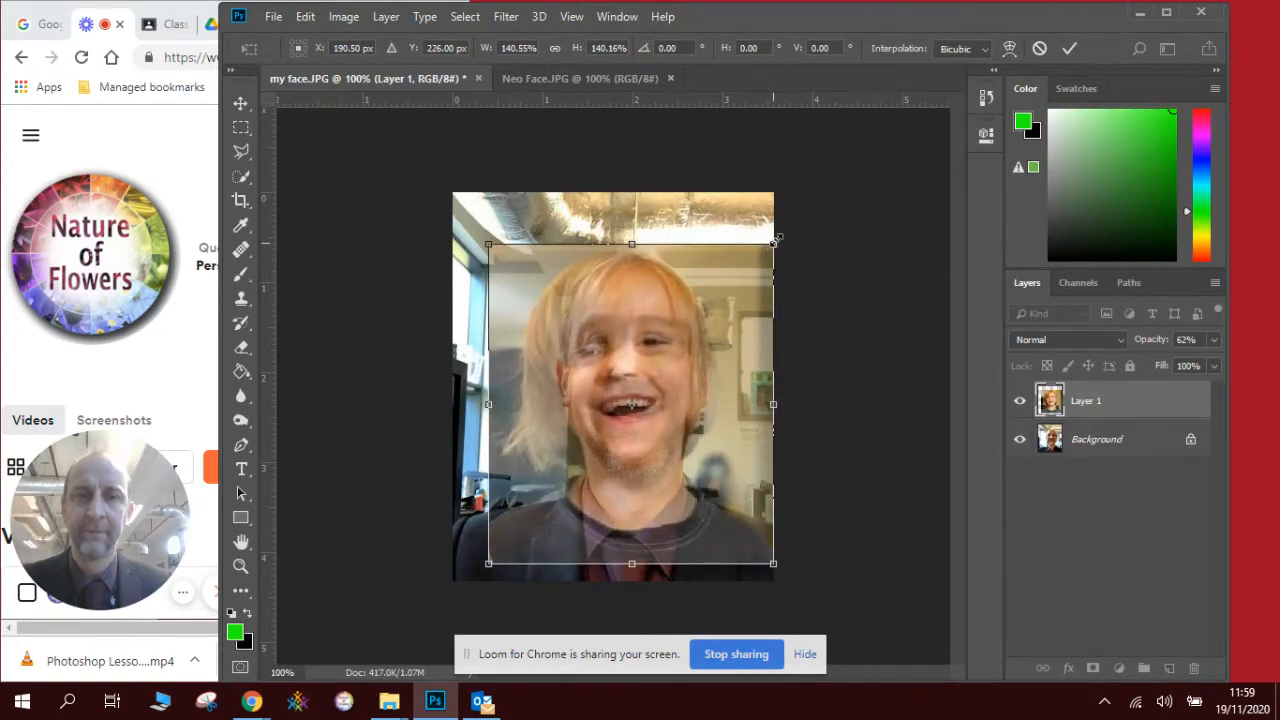
{"action": "left_click_drag", "start_coordinate": [775, 241], "coordinate": [790, 227]}
{"action": "left_click_drag", "start_coordinate": [740, 288], "coordinate": [733, 316]}
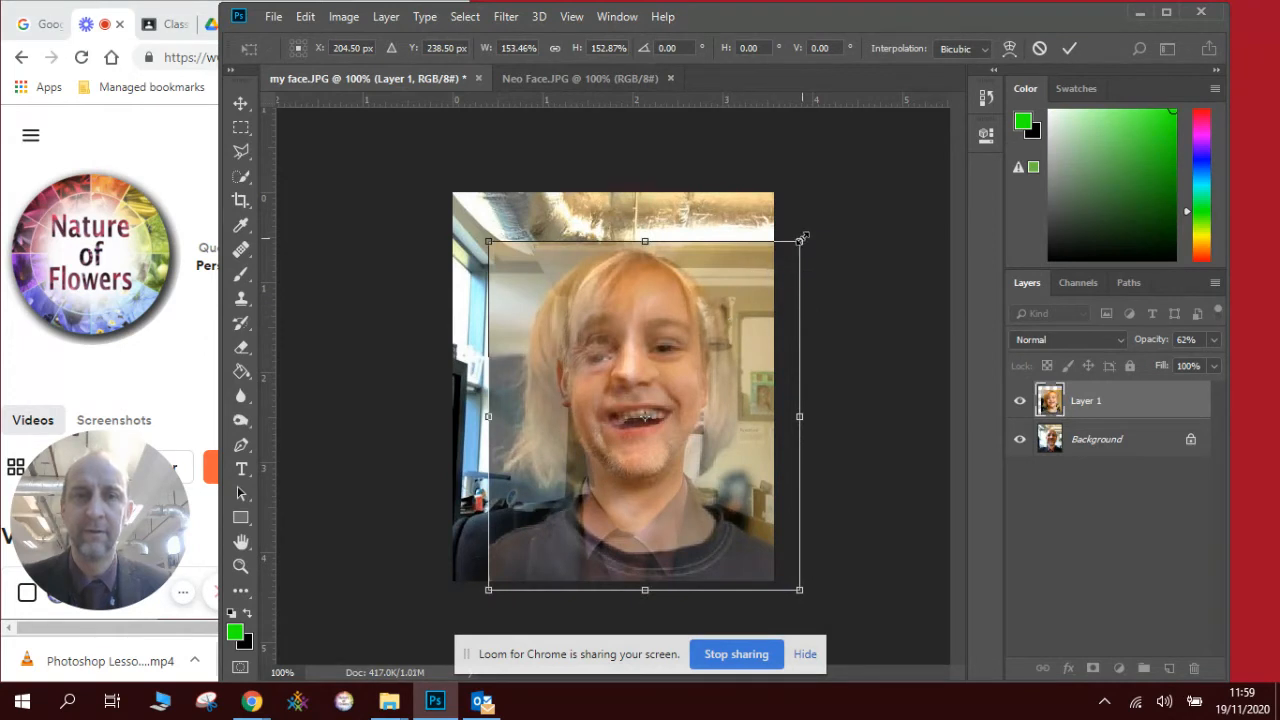
{"action": "left_click_drag", "start_coordinate": [802, 238], "coordinate": [803, 236]}
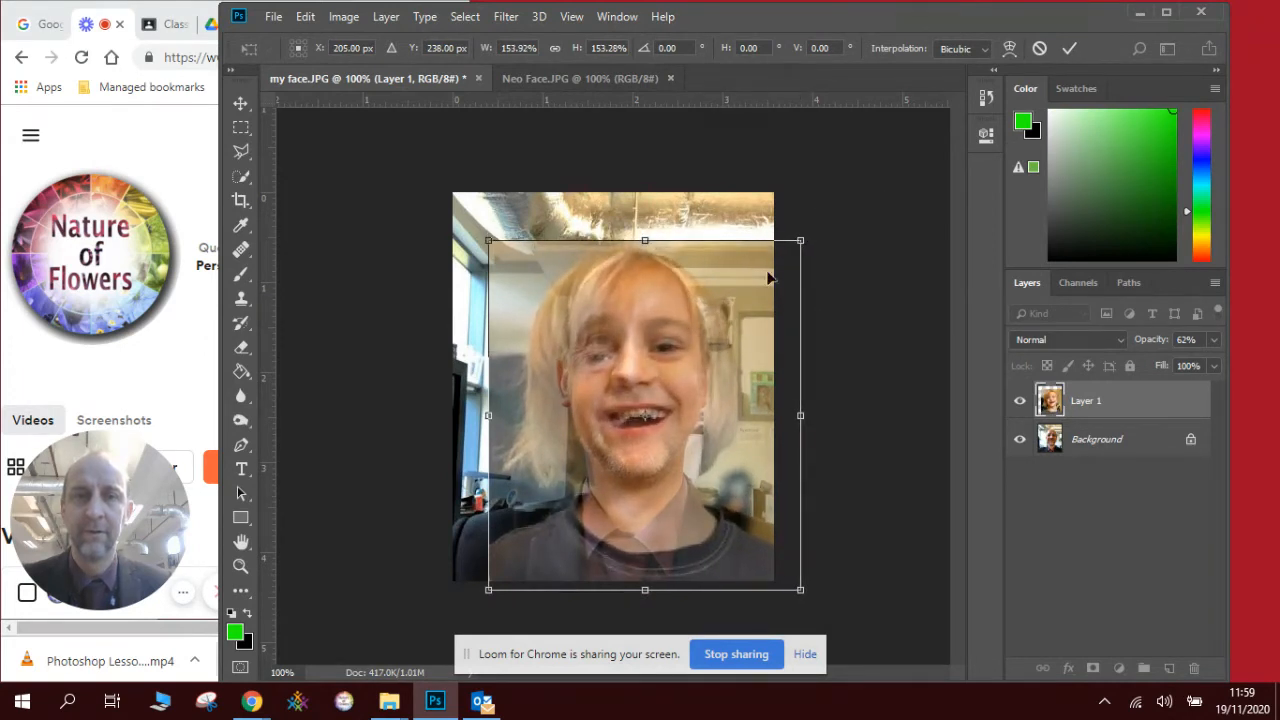
{"action": "left_click_drag", "start_coordinate": [737, 297], "coordinate": [736, 291]}
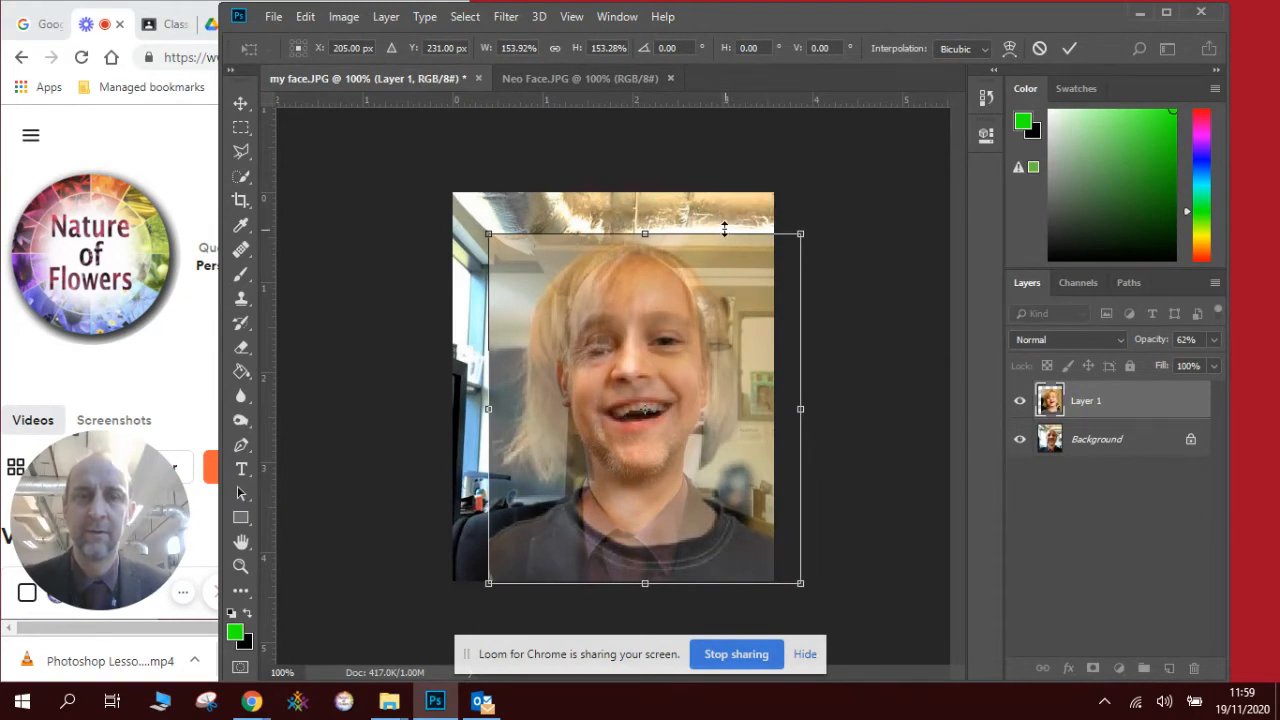
{"action": "key", "text": "Return"}
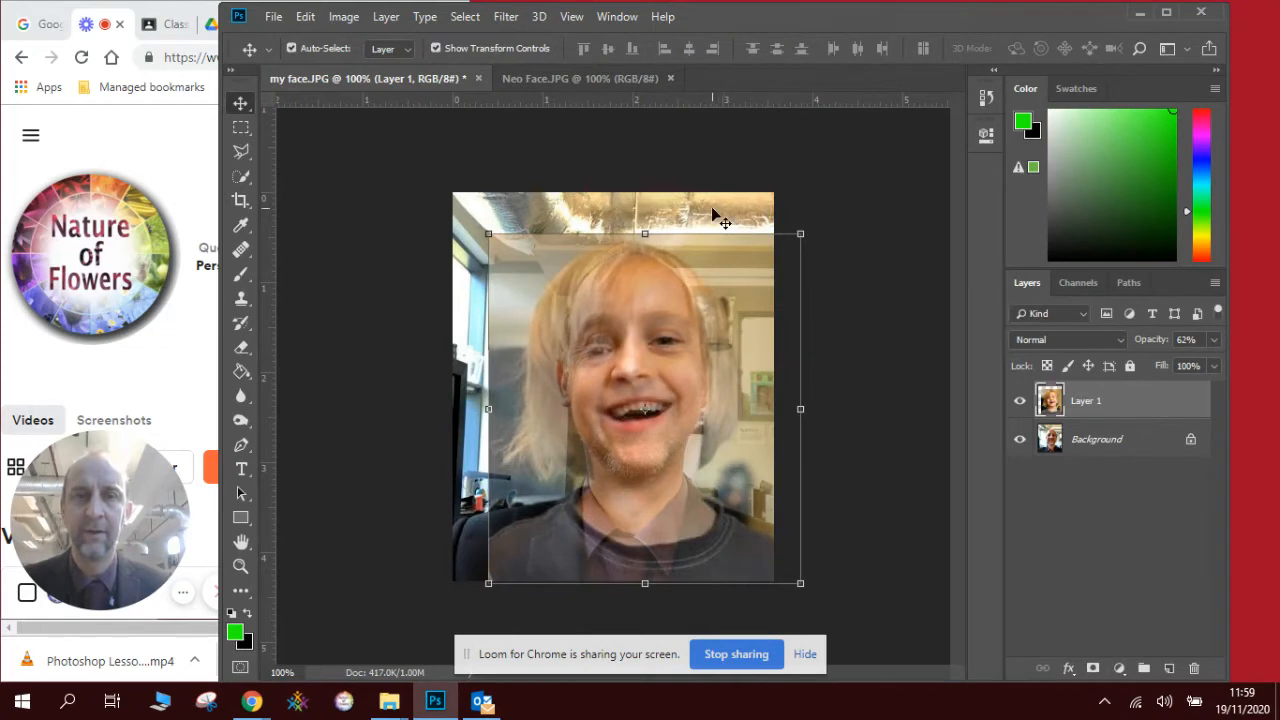
- Rotate the layer about 3° clockwise, fine-tune its size and position, and apply
{"action": "left_click_drag", "start_coordinate": [711, 219], "coordinate": [717, 225]}
{"action": "mouse_move", "coordinate": [706, 305]}
{"action": "left_mouse_down"}
{"action": "mouse_move", "coordinate": [694, 301]}
{"action": "mouse_move", "coordinate": [708, 295]}
{"action": "left_mouse_up"}
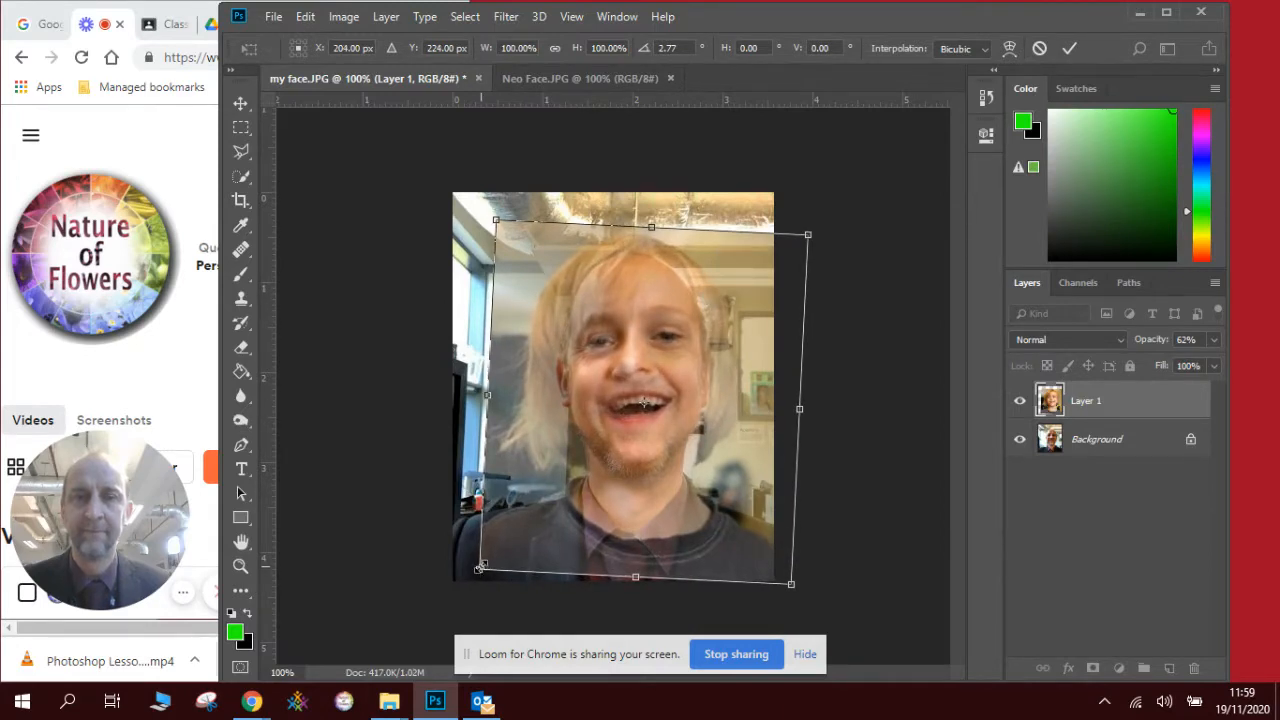
{"action": "left_click_drag", "start_coordinate": [480, 567], "coordinate": [475, 582]}
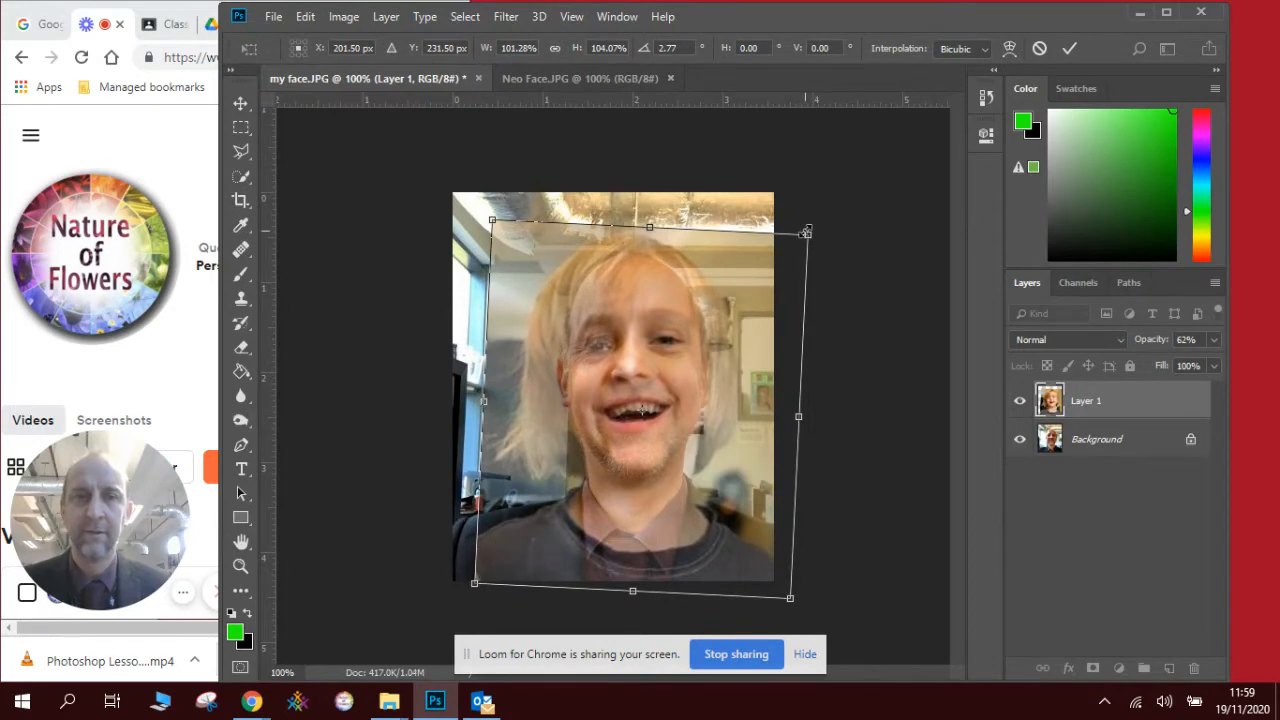
{"action": "mouse_move", "coordinate": [806, 233]}
{"action": "left_mouse_down"}
{"action": "mouse_move", "coordinate": [801, 246]}
{"action": "mouse_move", "coordinate": [814, 239]}
{"action": "left_mouse_up"}
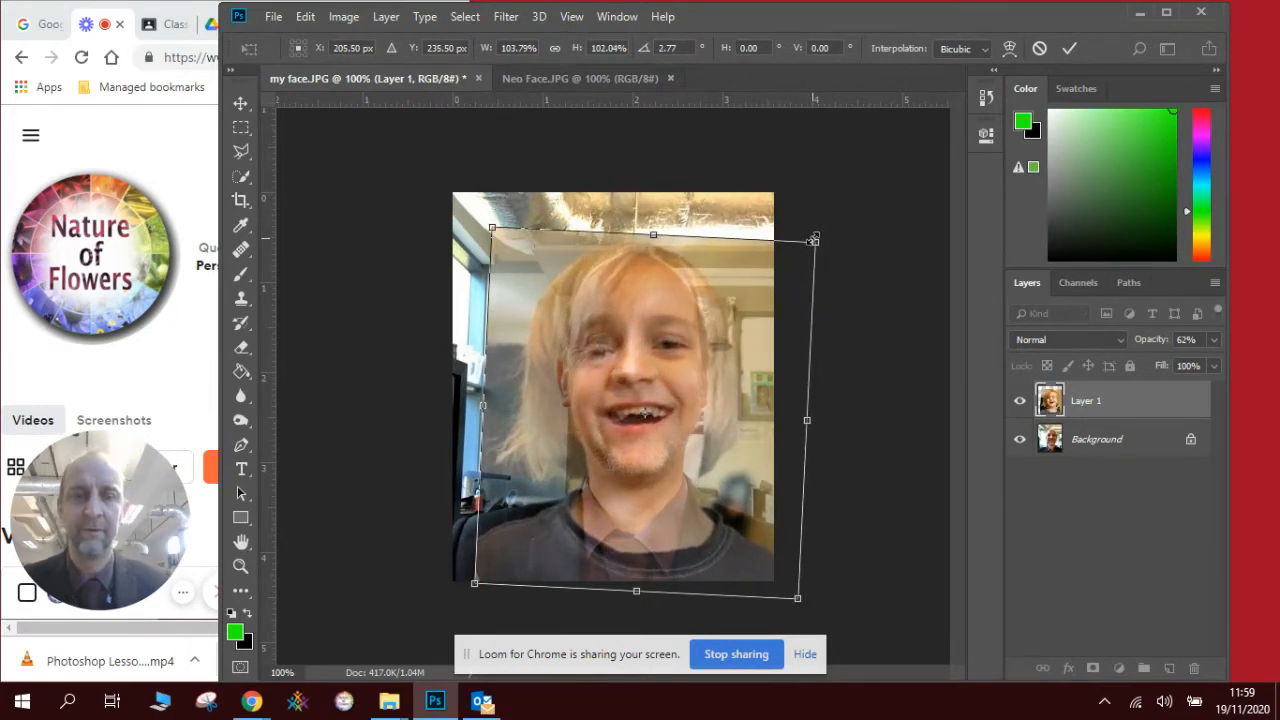
{"action": "key", "text": "Return"}
{"action": "left_click", "coordinate": [1215, 339]}
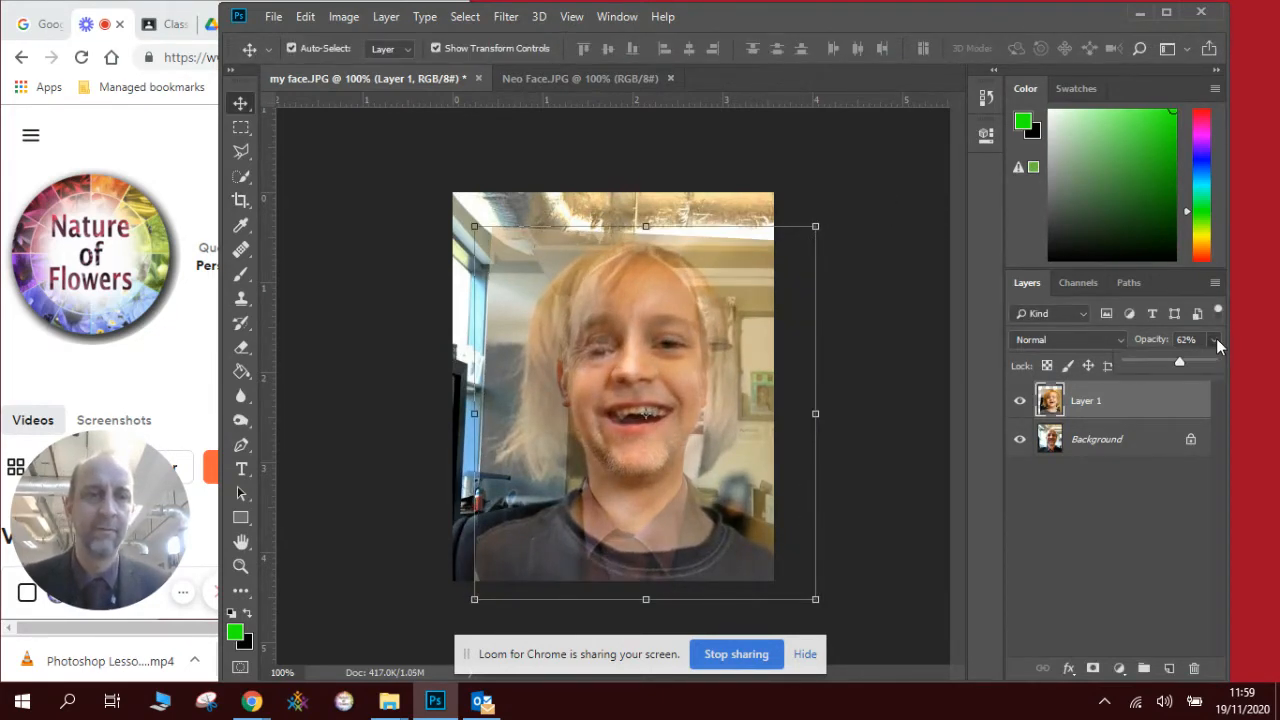
- Return Layer 1 to 100% opacity and lasso-select the right half of the child's face
{"action": "left_click_drag", "start_coordinate": [1183, 360], "coordinate": [1222, 363]}
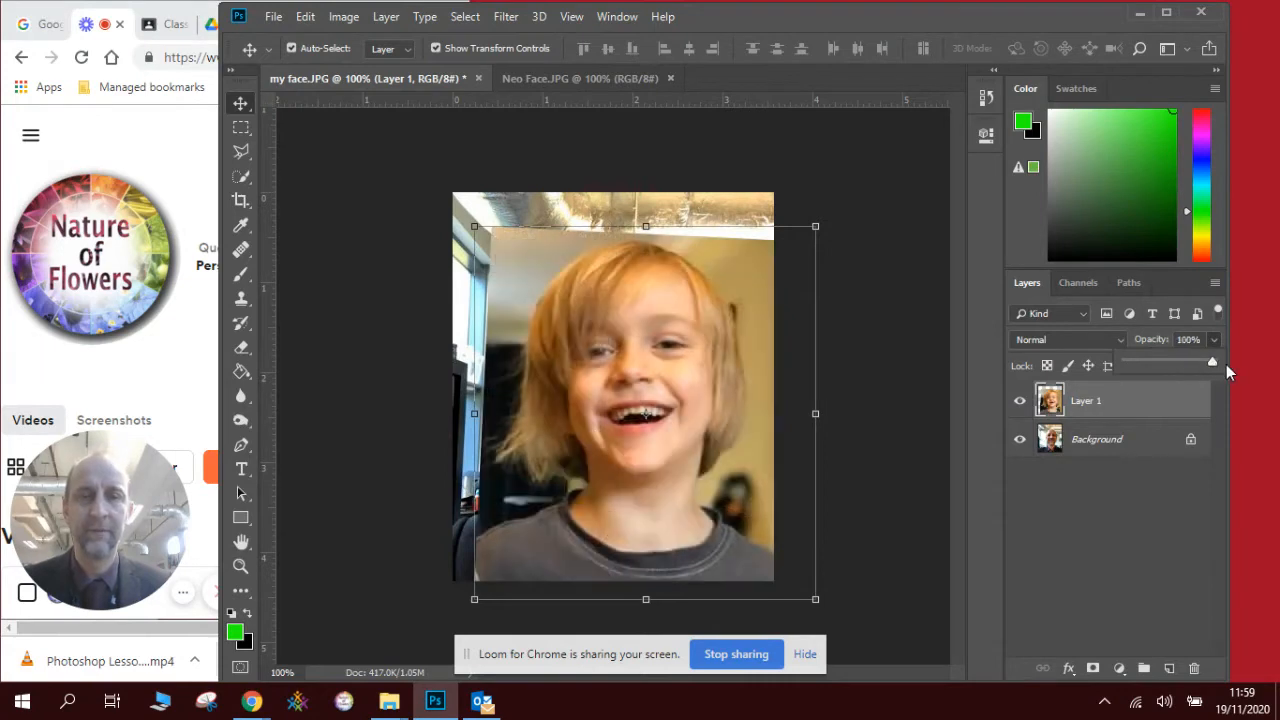
{"action": "key", "text": "ctrl+t"}
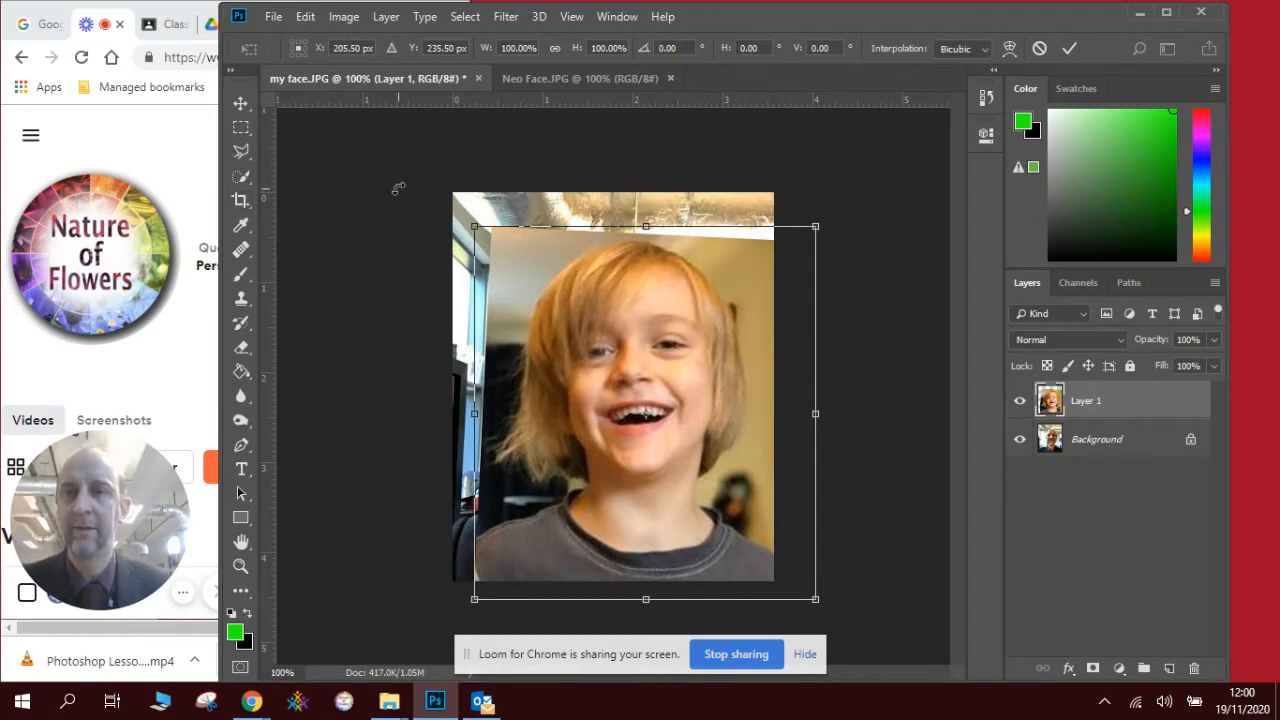
{"action": "right_click", "coordinate": [241, 152]}
{"action": "left_click", "coordinate": [308, 152]}
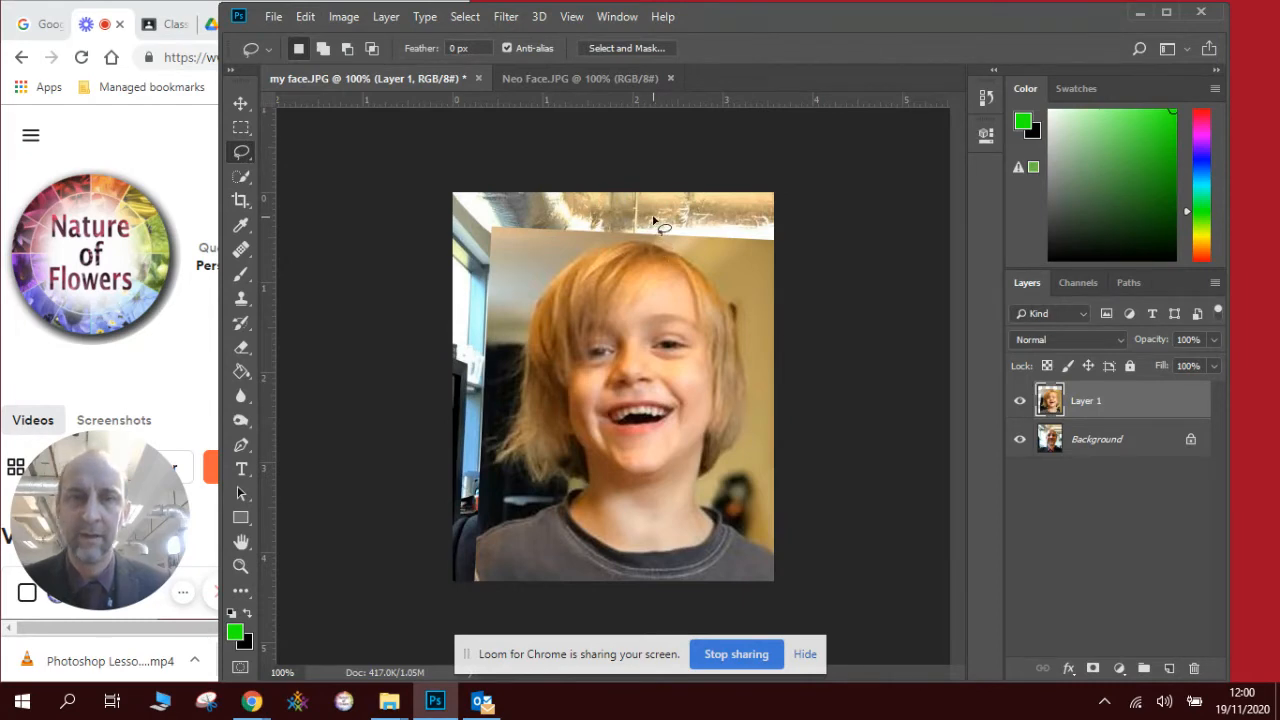
{"action": "mouse_move", "coordinate": [650, 222]}
{"action": "left_mouse_down"}
{"action": "mouse_move", "coordinate": [626, 270]}
{"action": "mouse_move", "coordinate": [647, 310]}
{"action": "mouse_move", "coordinate": [634, 337]}
{"action": "mouse_move", "coordinate": [637, 421]}
{"action": "mouse_move", "coordinate": [700, 598]}
{"action": "left_mouse_up"}
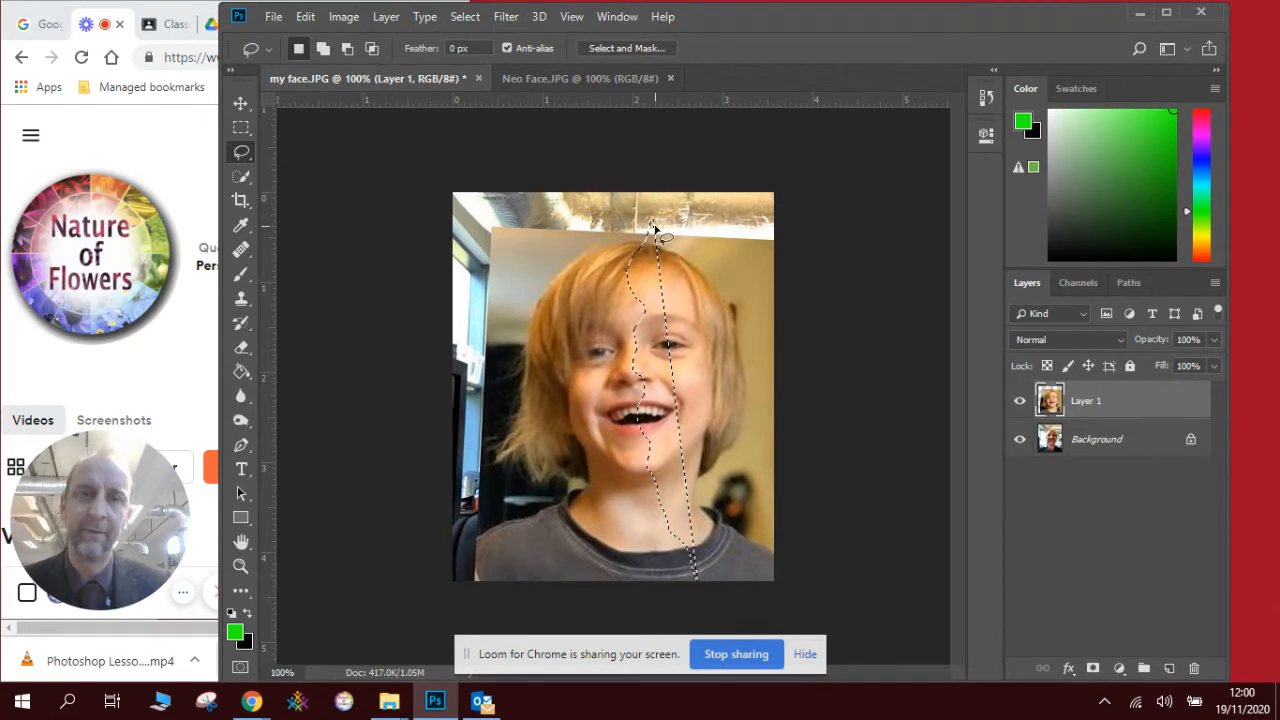
{"action": "mouse_move", "coordinate": [648, 214]}
{"action": "left_mouse_down"}
{"action": "mouse_move", "coordinate": [621, 298]}
{"action": "mouse_move", "coordinate": [638, 348]}
{"action": "mouse_move", "coordinate": [639, 400]}
{"action": "left_mouse_up"}
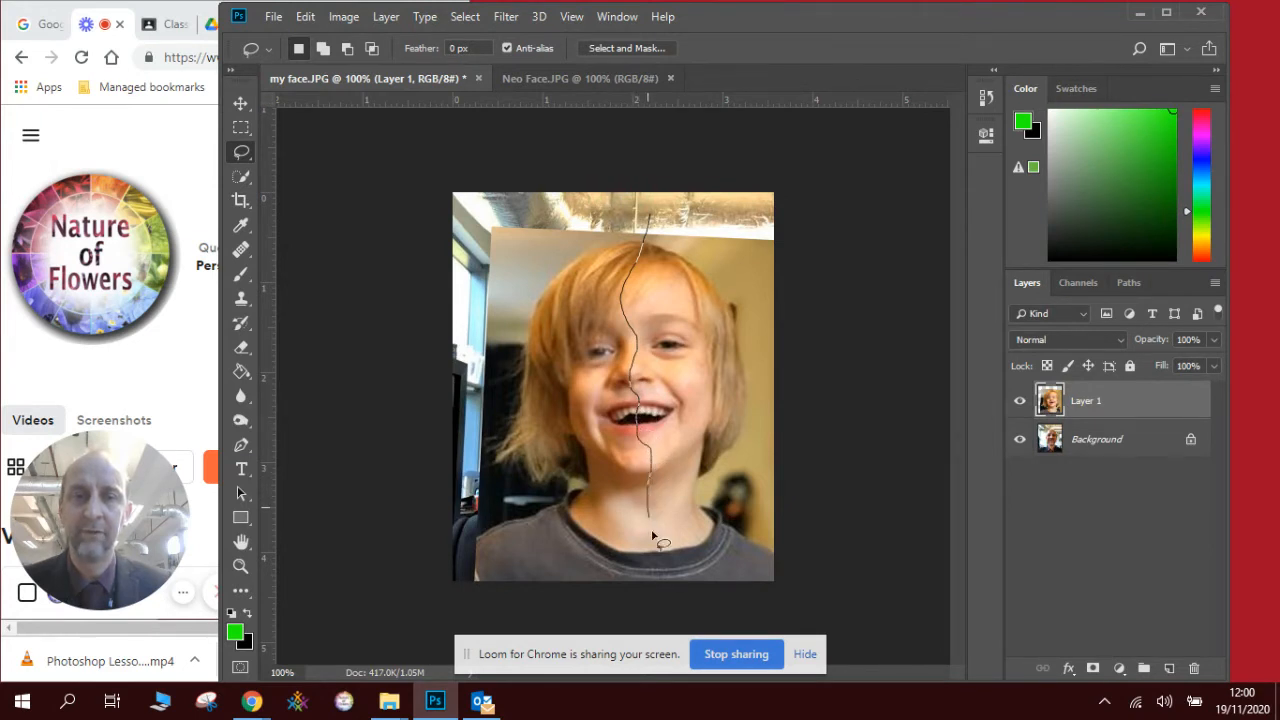
{"action": "mouse_move", "coordinate": [731, 586]}
{"action": "left_mouse_down"}
{"action": "mouse_move", "coordinate": [783, 580]}
{"action": "mouse_move", "coordinate": [794, 237]}
{"action": "mouse_move", "coordinate": [650, 230]}
{"action": "left_mouse_up"}
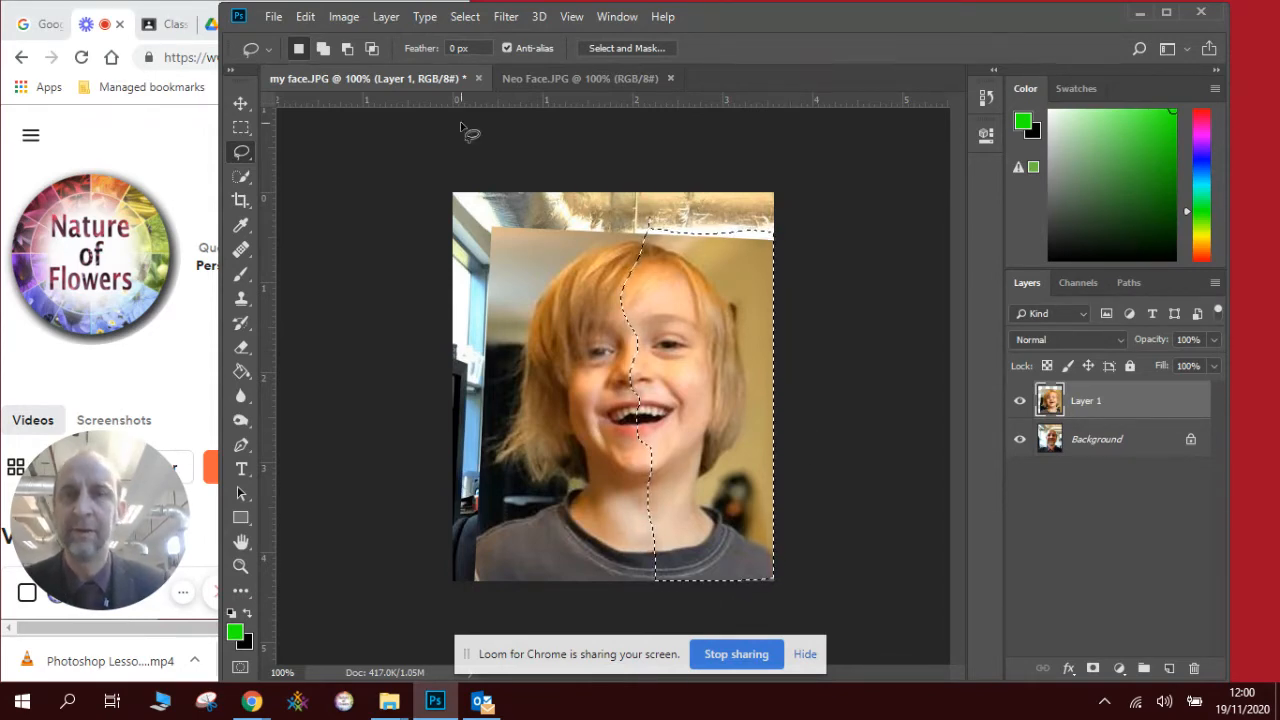
{"action": "left_click", "coordinate": [310, 18]}
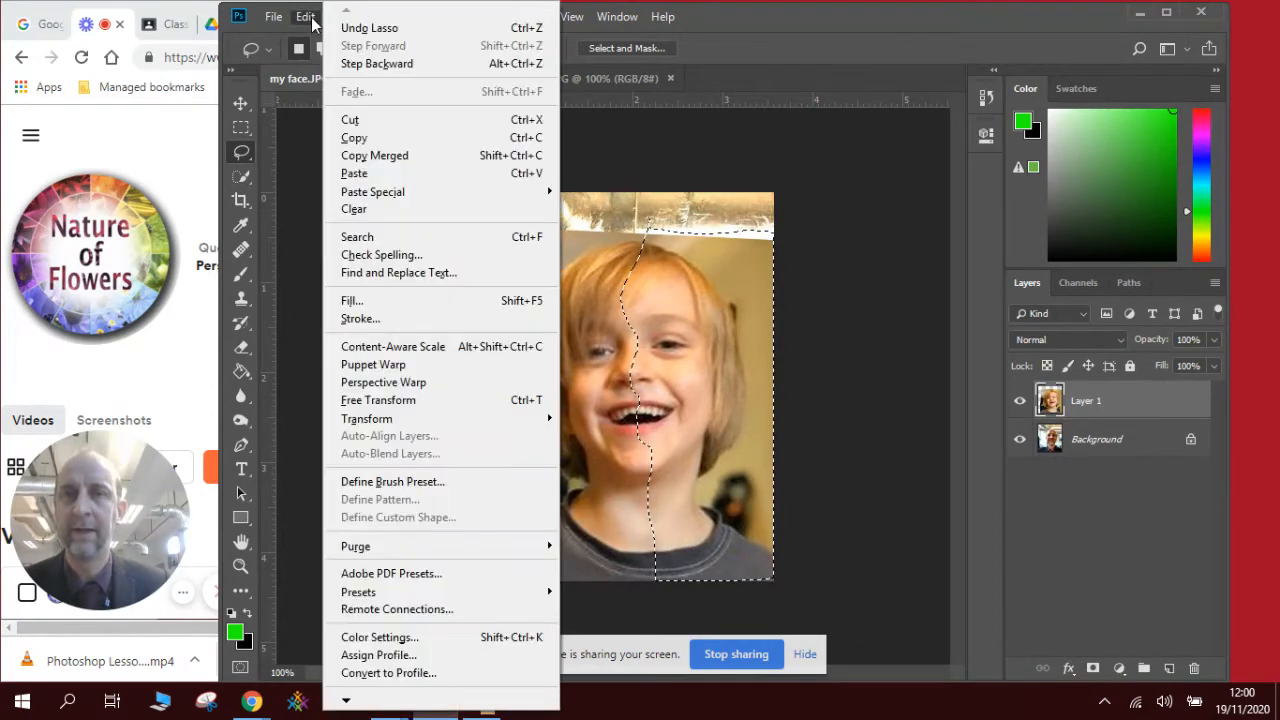
- Copy the selected face half onto a new Layer 2 and hide Layer 1
{"action": "left_click", "coordinate": [355, 137]}
{"action": "left_click", "coordinate": [305, 17]}
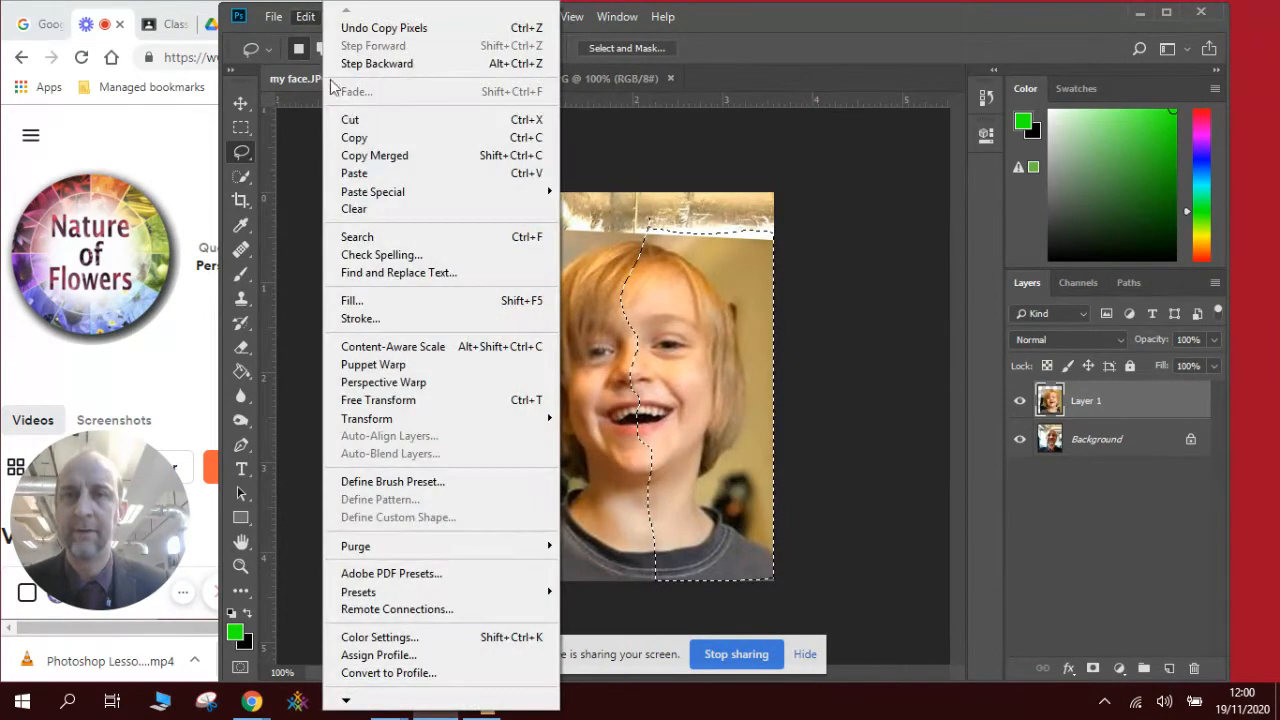
{"action": "left_click", "coordinate": [362, 173]}
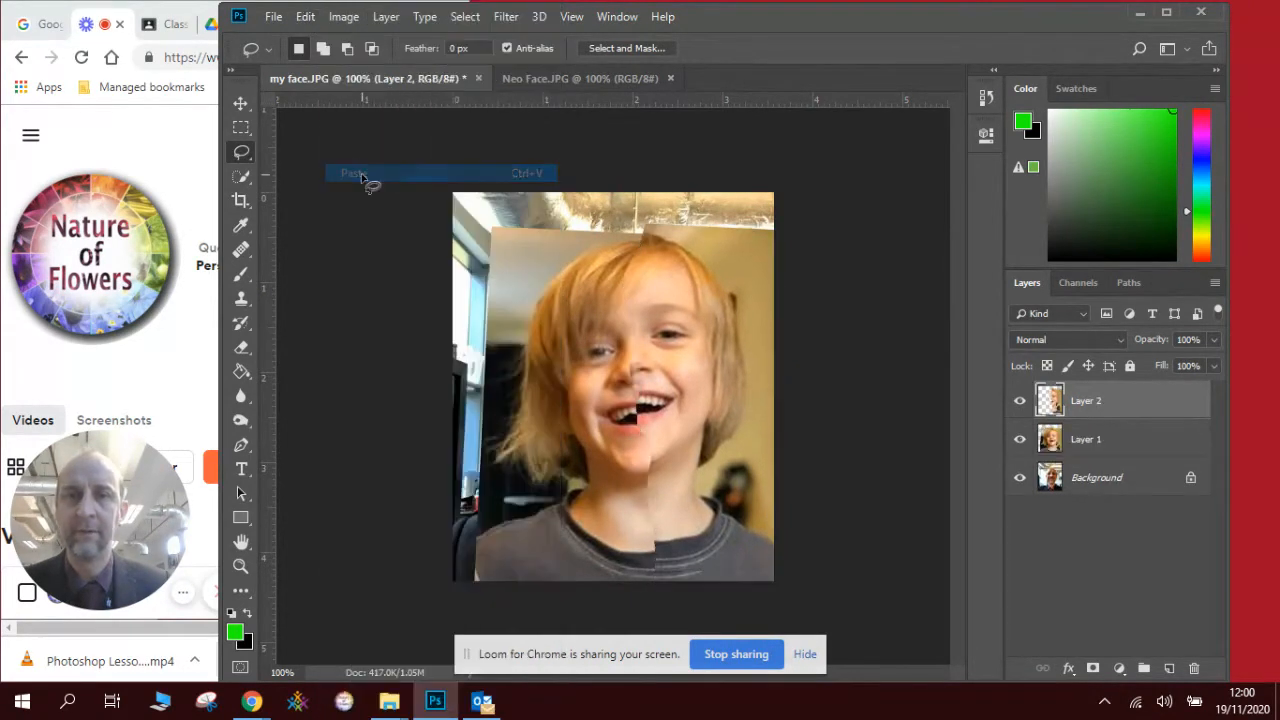
{"action": "left_click", "coordinate": [1020, 440]}
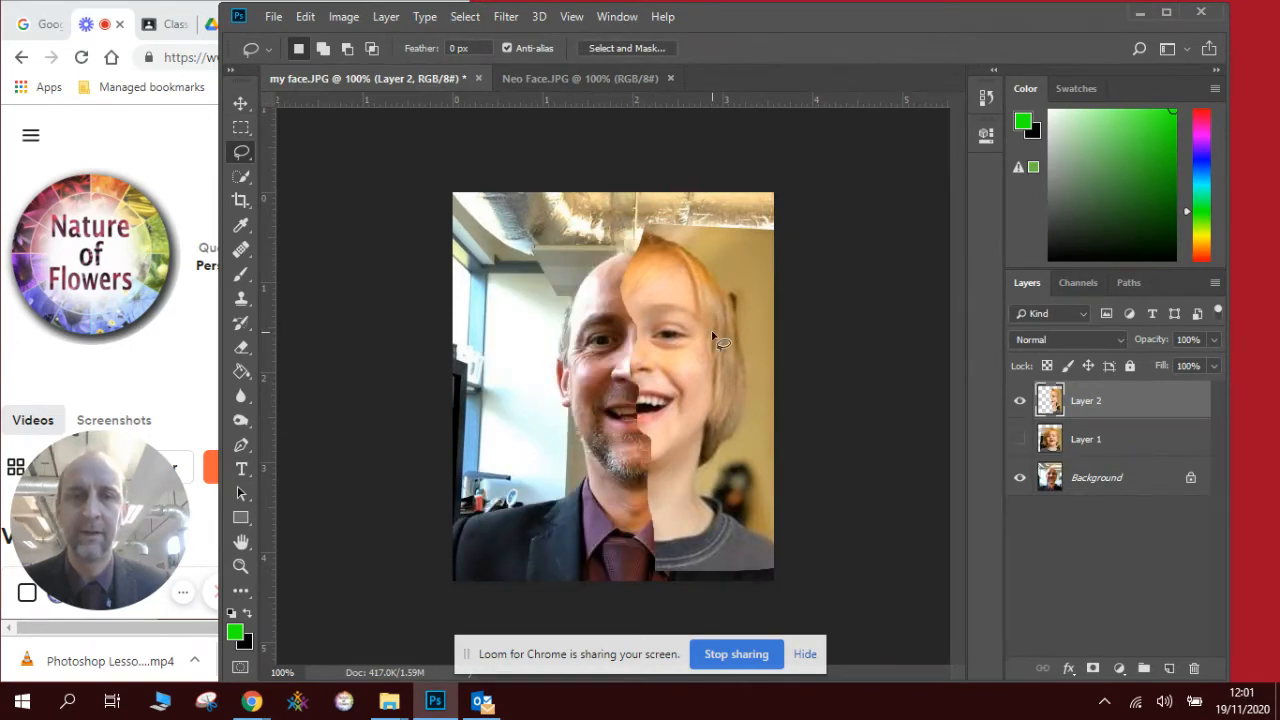
{"action": "mouse_move", "coordinate": [714, 340]}
{"action": "left_mouse_down"}
{"action": "mouse_move", "coordinate": [703, 366]}
{"action": "mouse_move", "coordinate": [713, 362]}
{"action": "left_mouse_up"}
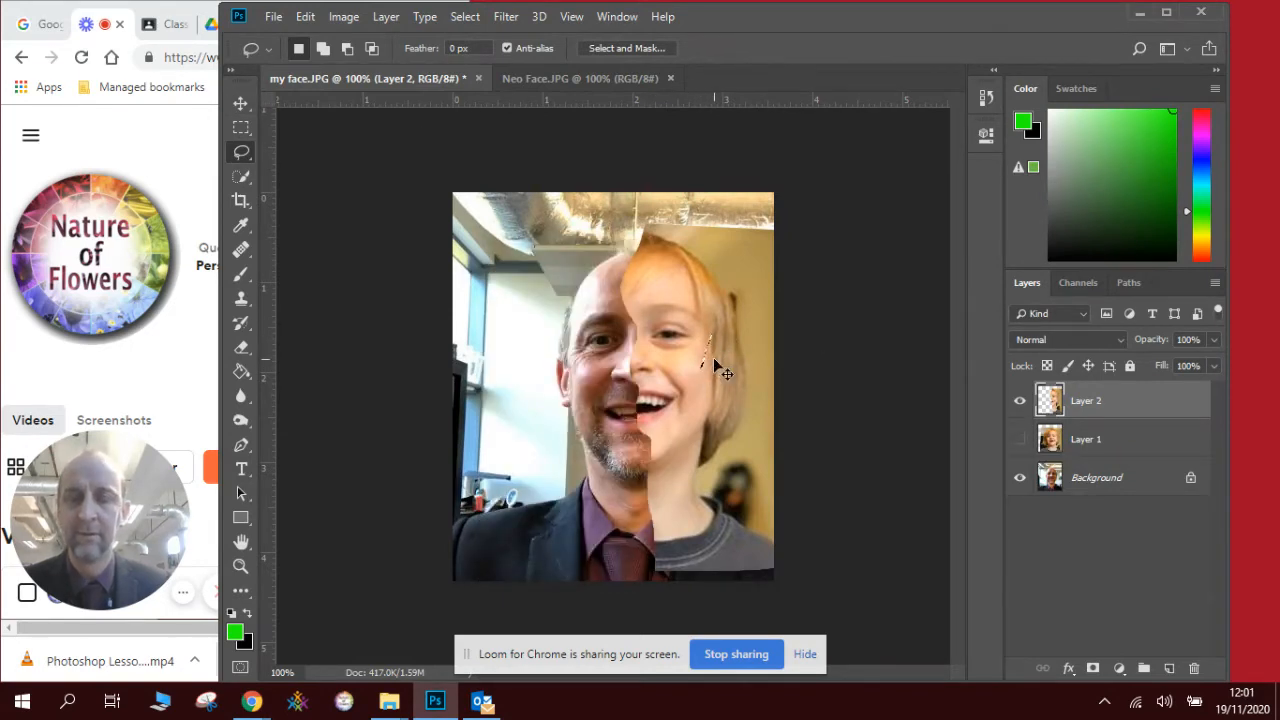
- Shift Layer 2 slightly left and down so the child's half meets the man's half
{"action": "key", "text": "v"}
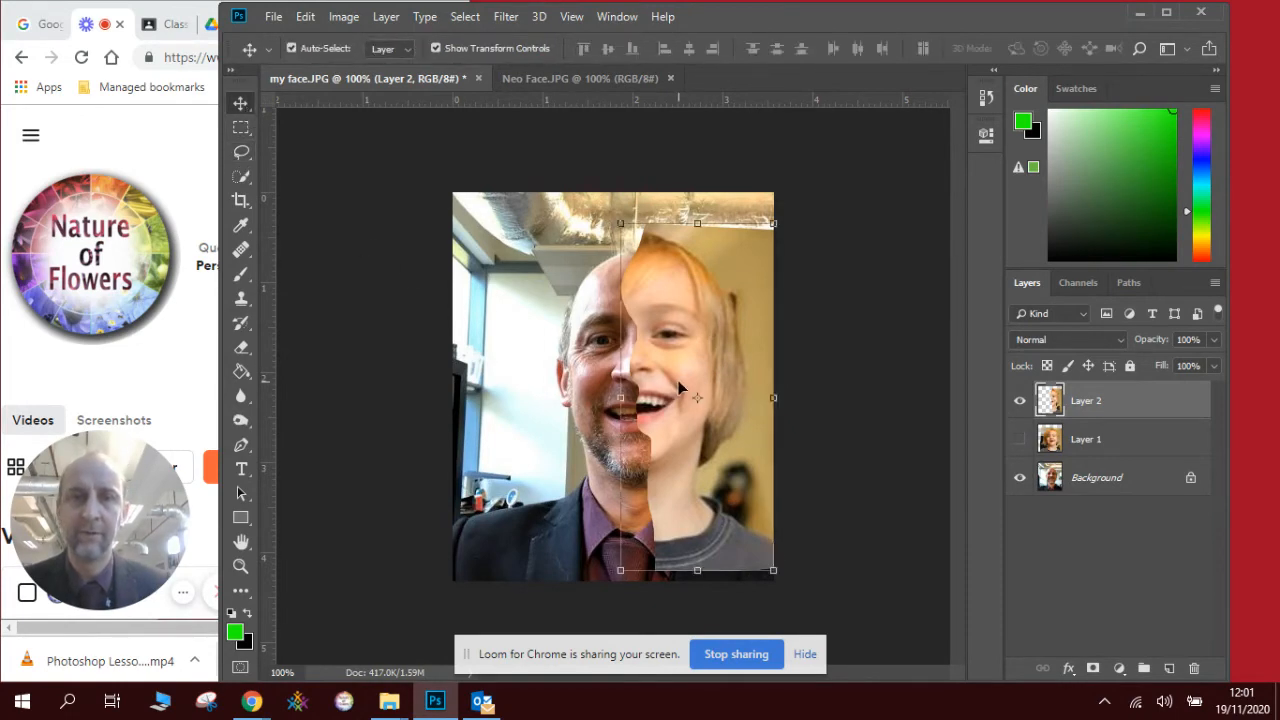
{"action": "left_click_drag", "start_coordinate": [678, 379], "coordinate": [670, 391]}
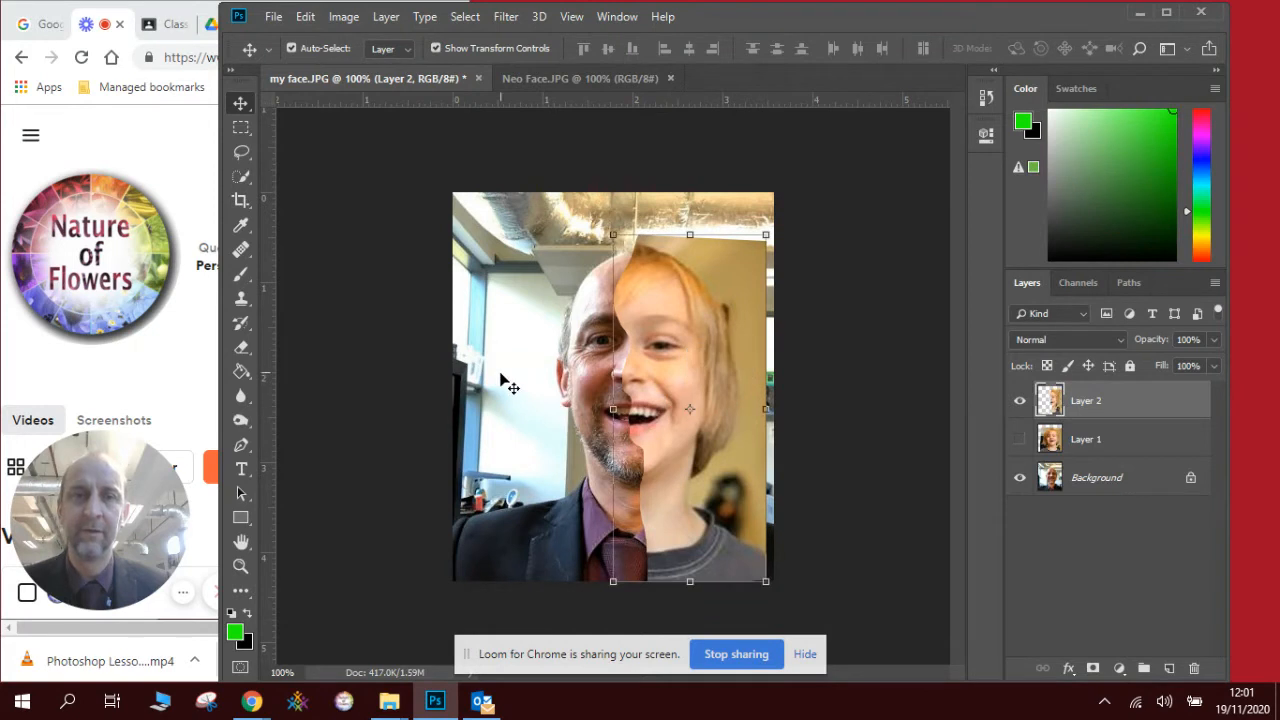
{"action": "left_click", "coordinate": [502, 380]}
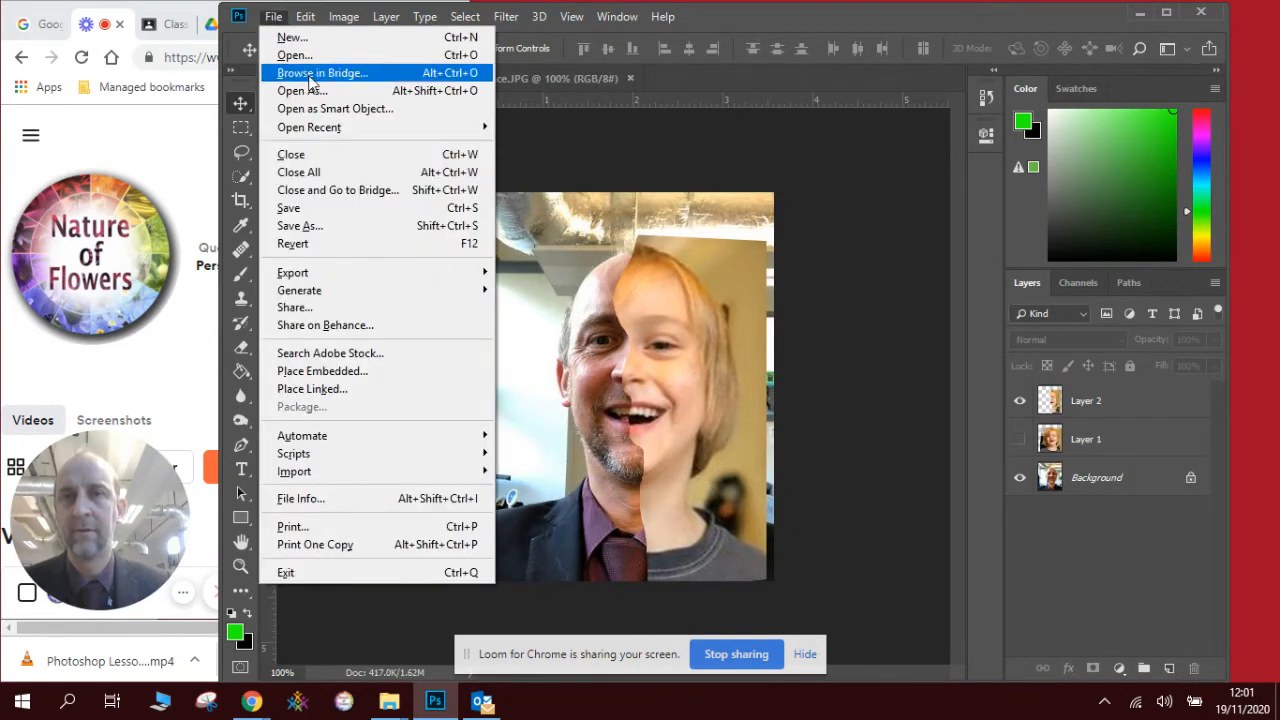
{"action": "left_click", "coordinate": [336, 229]}
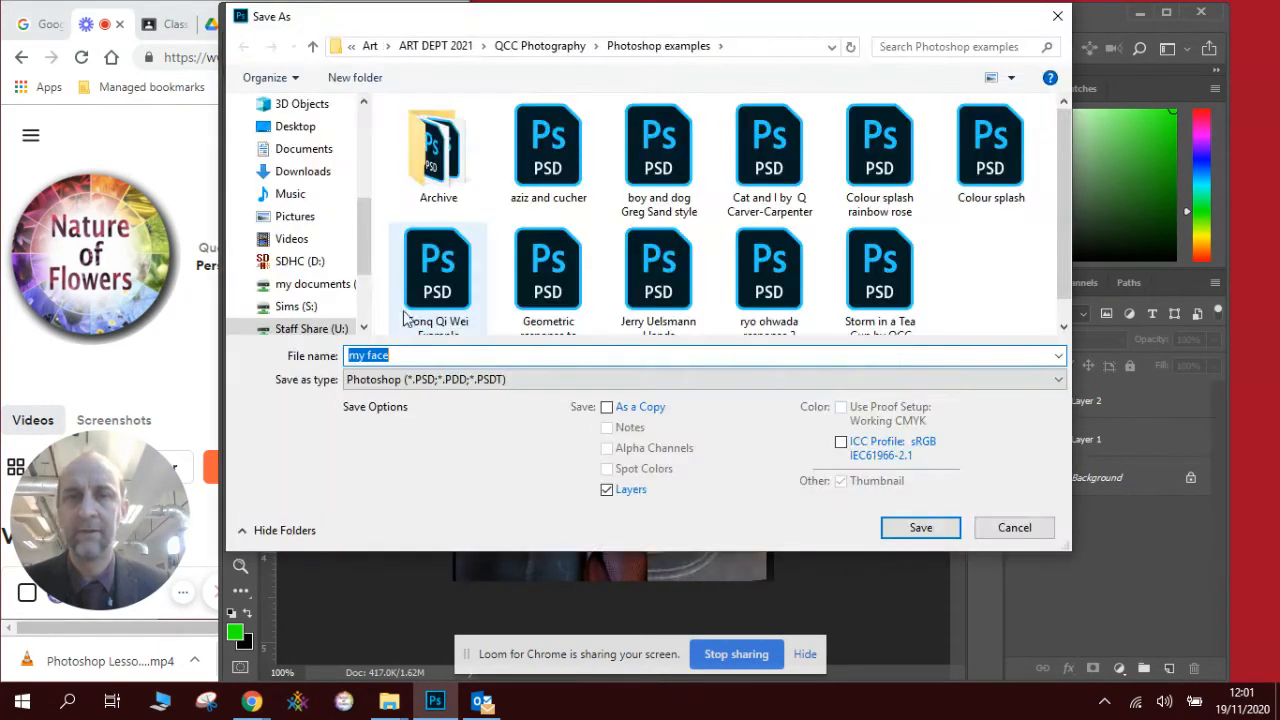
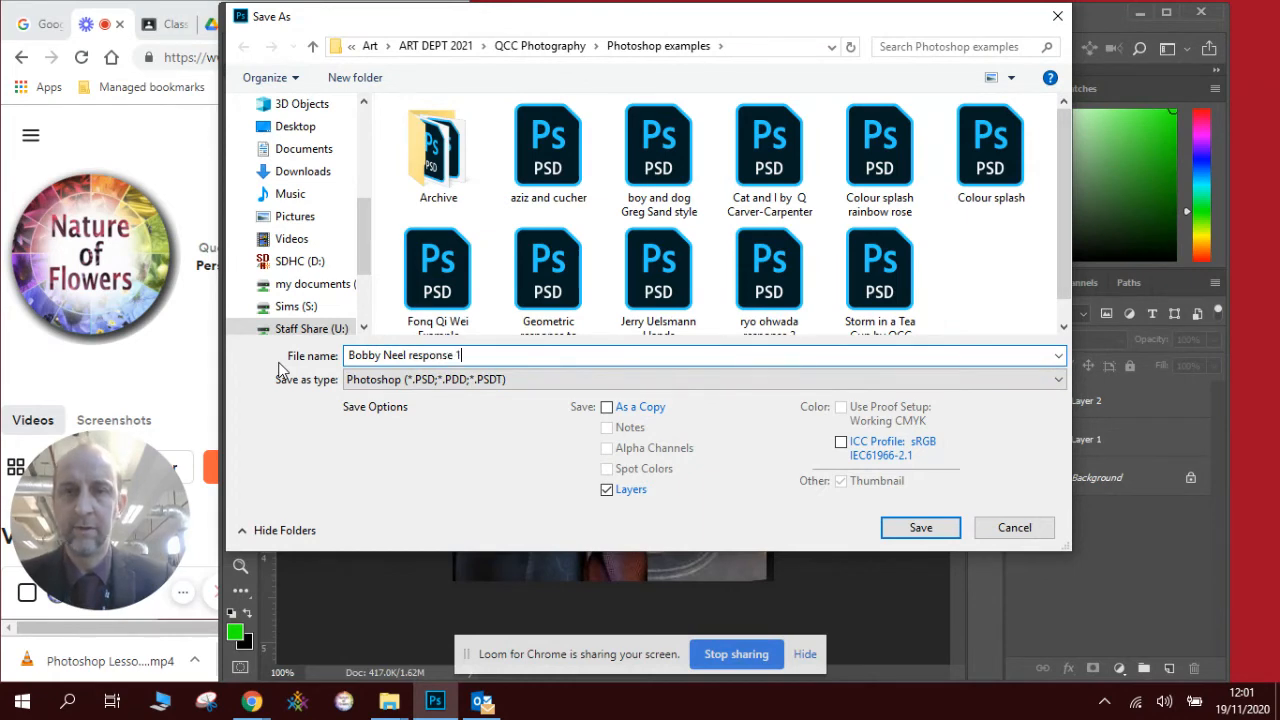
{"action": "left_click", "coordinate": [912, 529]}
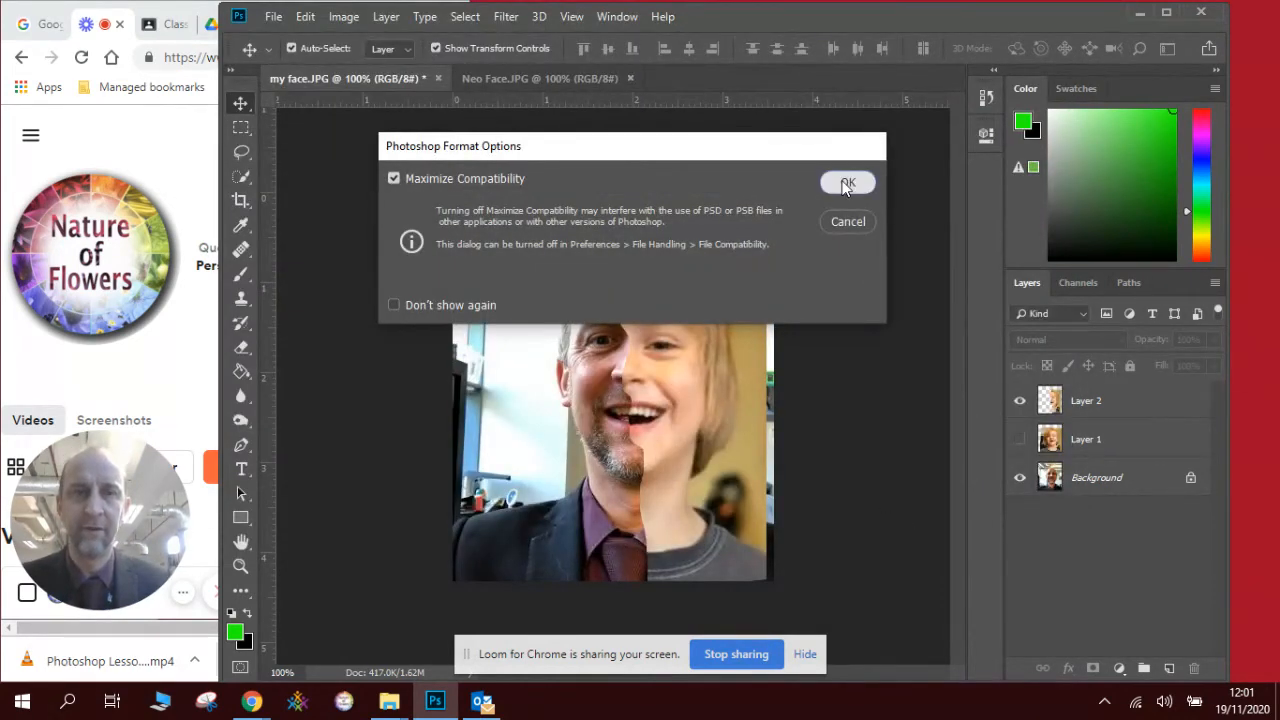
{"action": "left_click", "coordinate": [847, 182]}
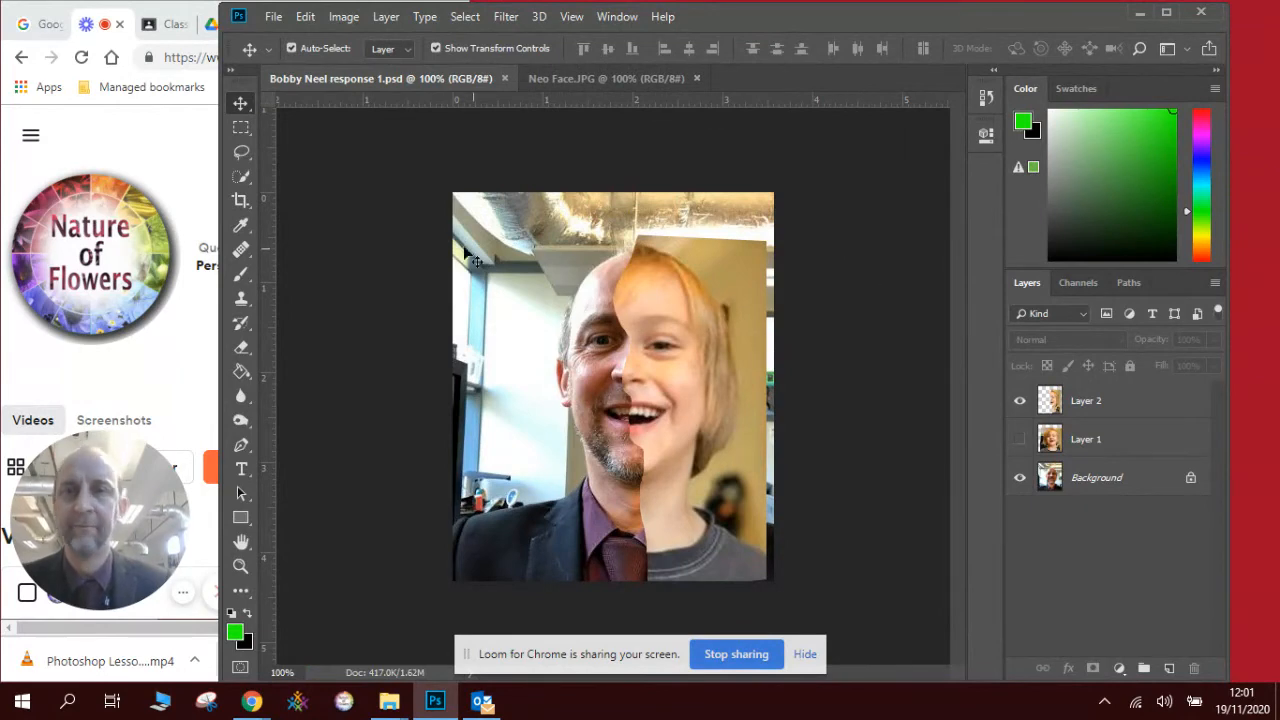
- Crop the image to a rectangle inside the uneven edges and deselect
{"action": "left_click", "coordinate": [241, 127]}
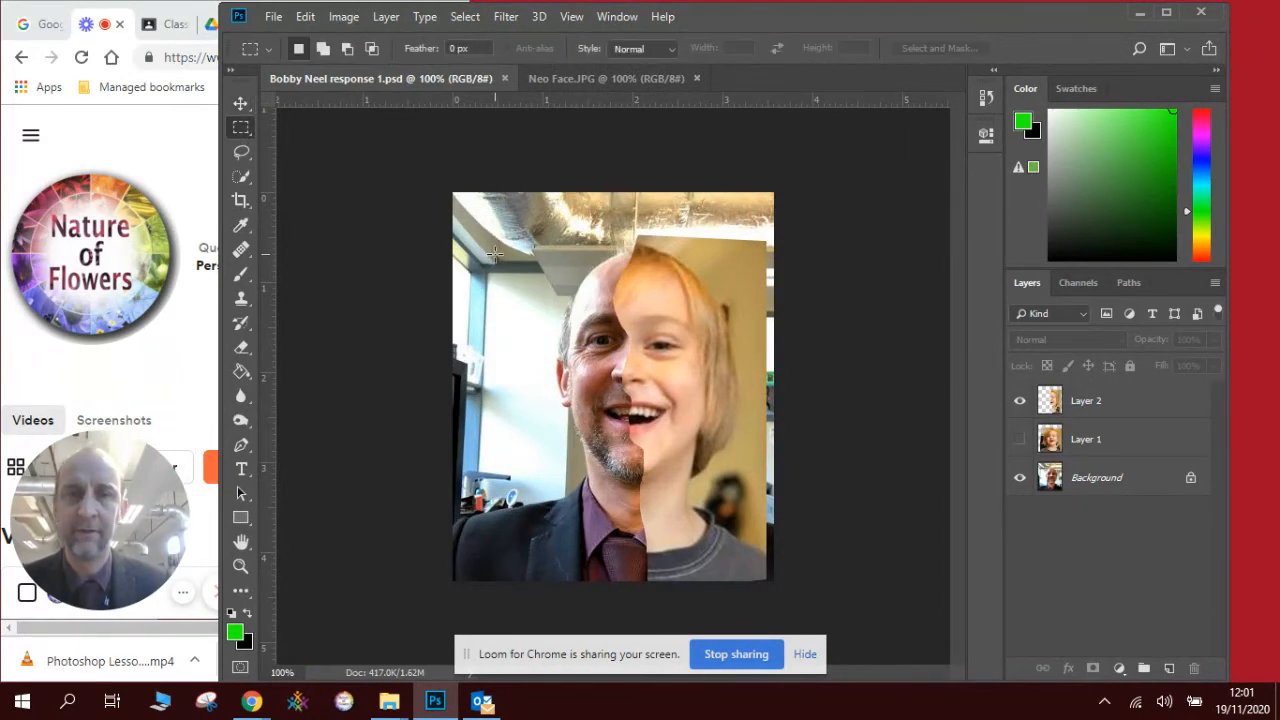
{"action": "left_click_drag", "start_coordinate": [491, 247], "coordinate": [755, 577]}
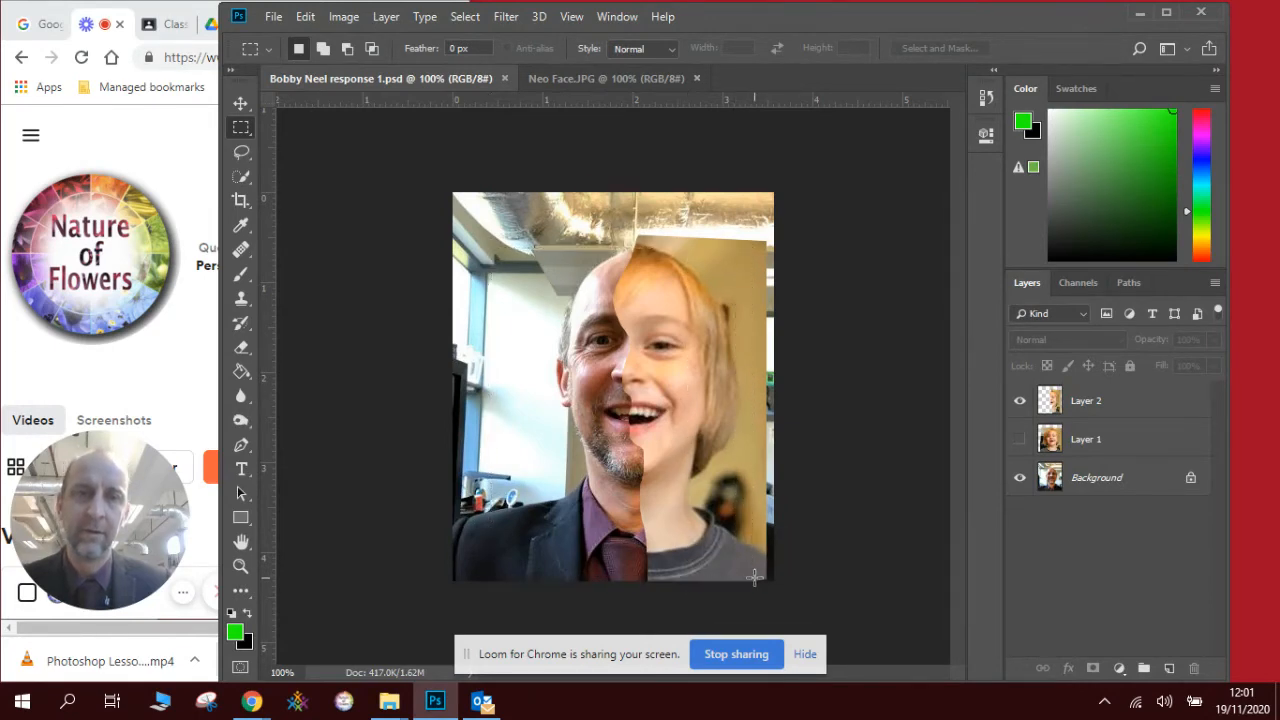
{"action": "left_click", "coordinate": [345, 18]}
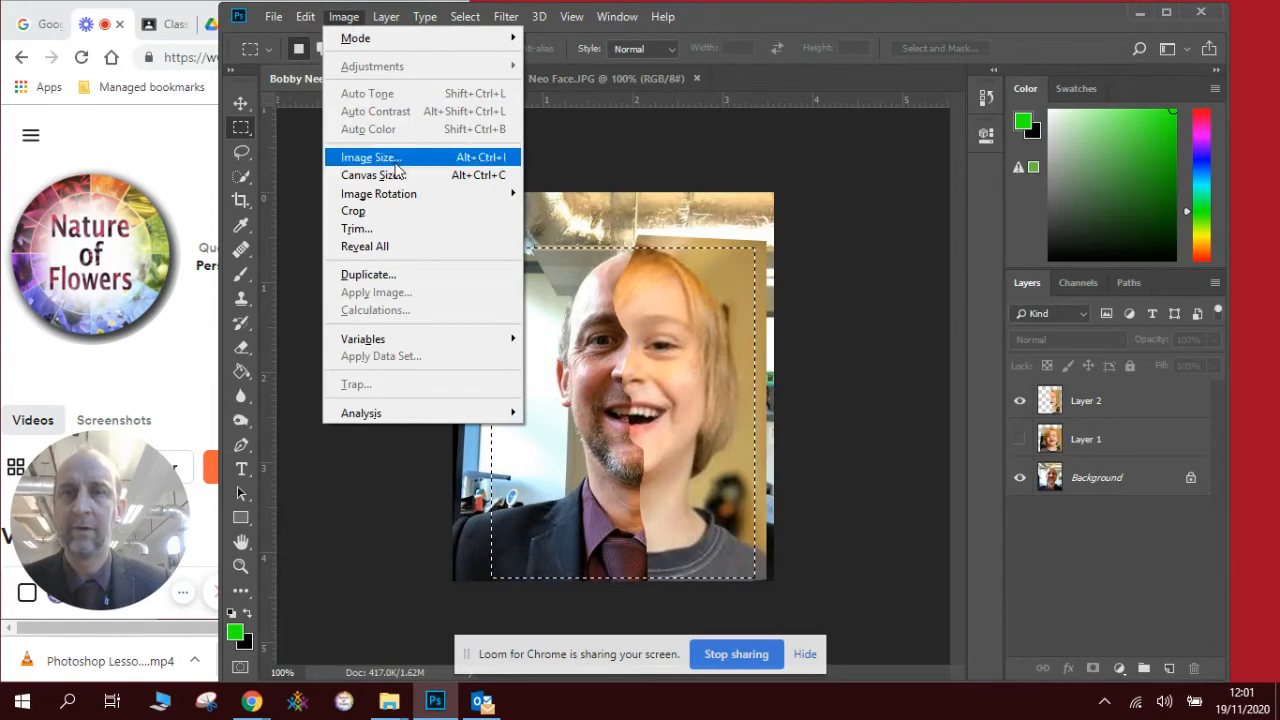
{"action": "left_click", "coordinate": [394, 210]}
{"action": "key", "text": "ctrl+d"}
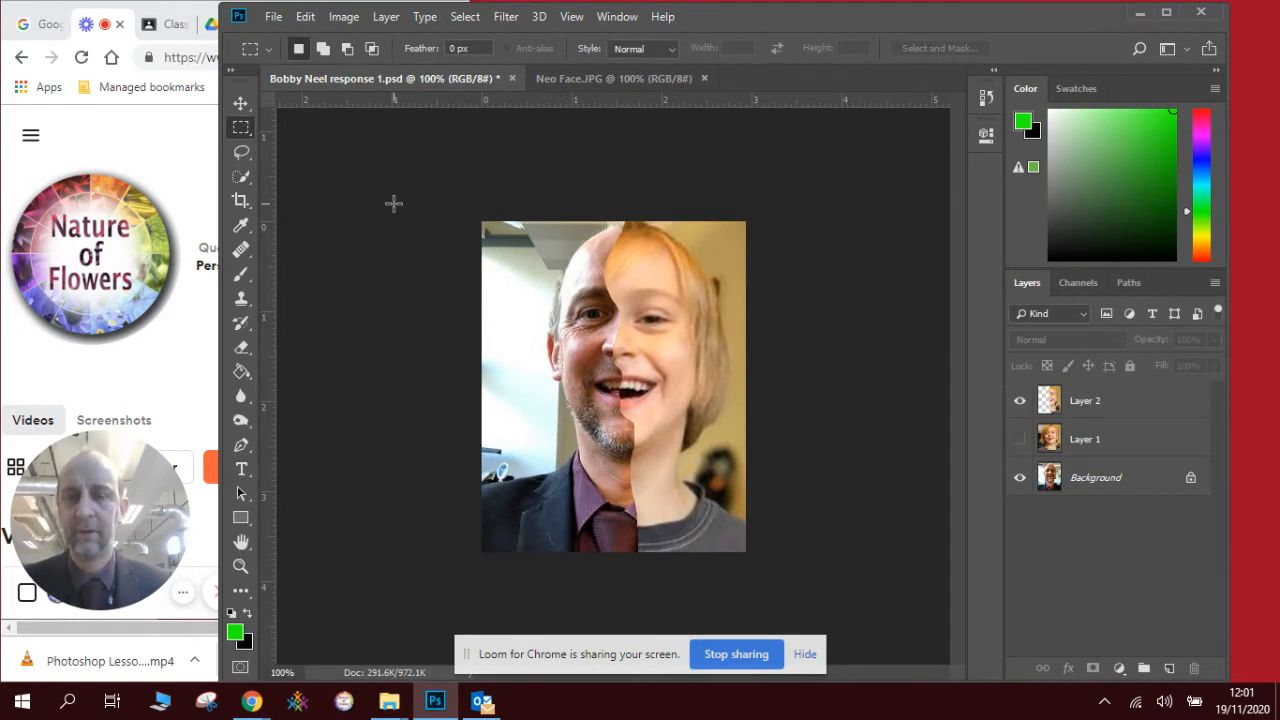
- Undo the crop and step back past the half-face moves and the Layer 2 paste
{"action": "key", "text": "ctrl+z"}
{"action": "key", "text": "ctrl+z"}
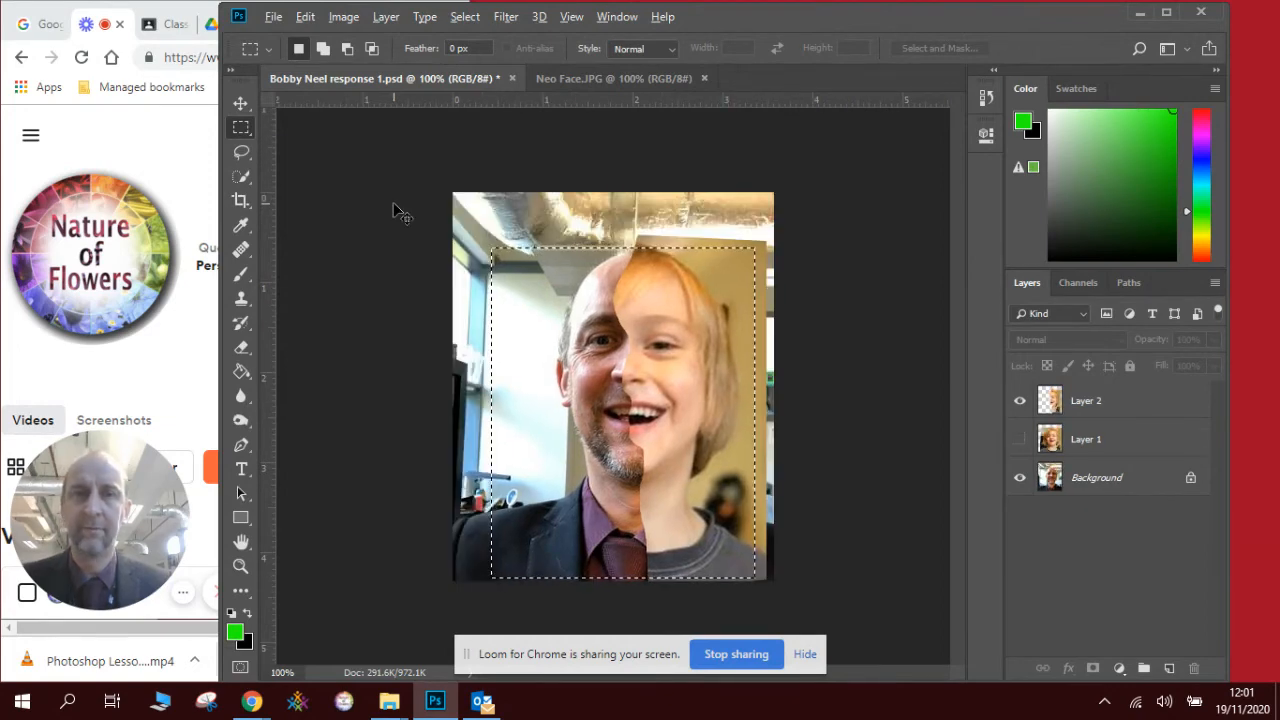
{"action": "key", "text": "ctrl+d"}
{"action": "key", "text": "ctrl+alt+z"}
{"action": "key", "text": "ctrl+alt+z"}
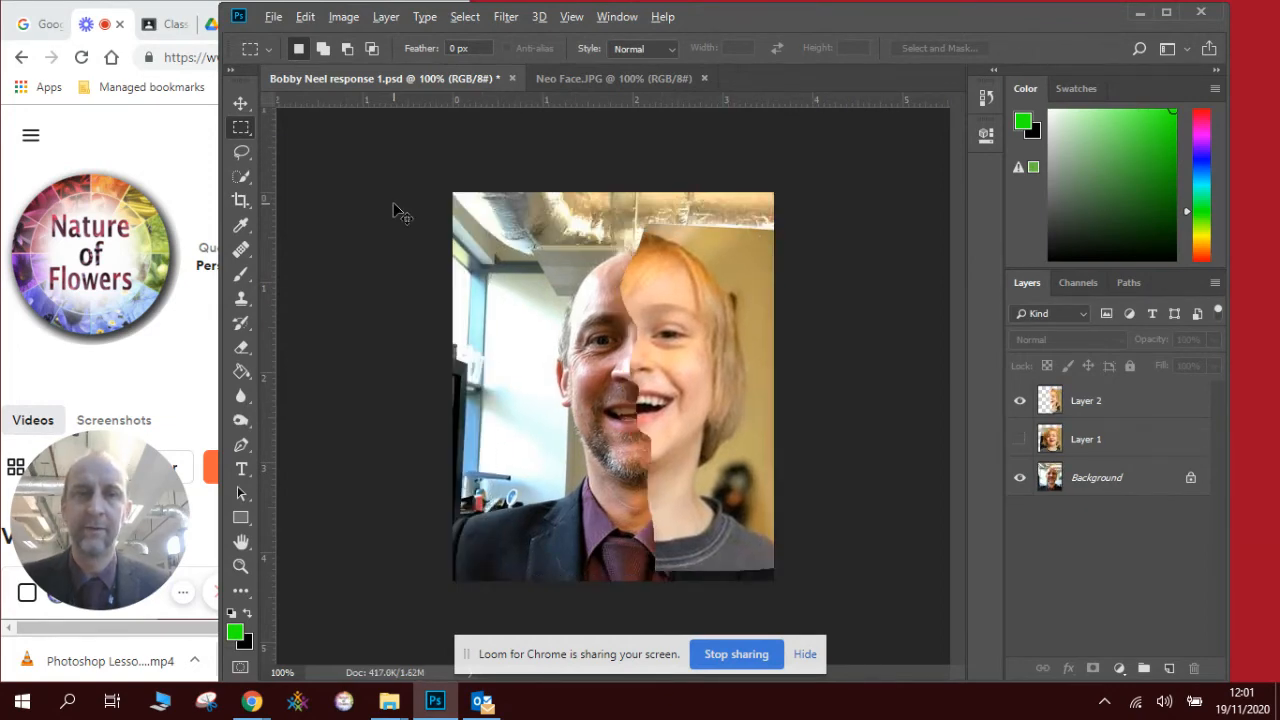
{"action": "key", "text": "ctrl+alt+z"}
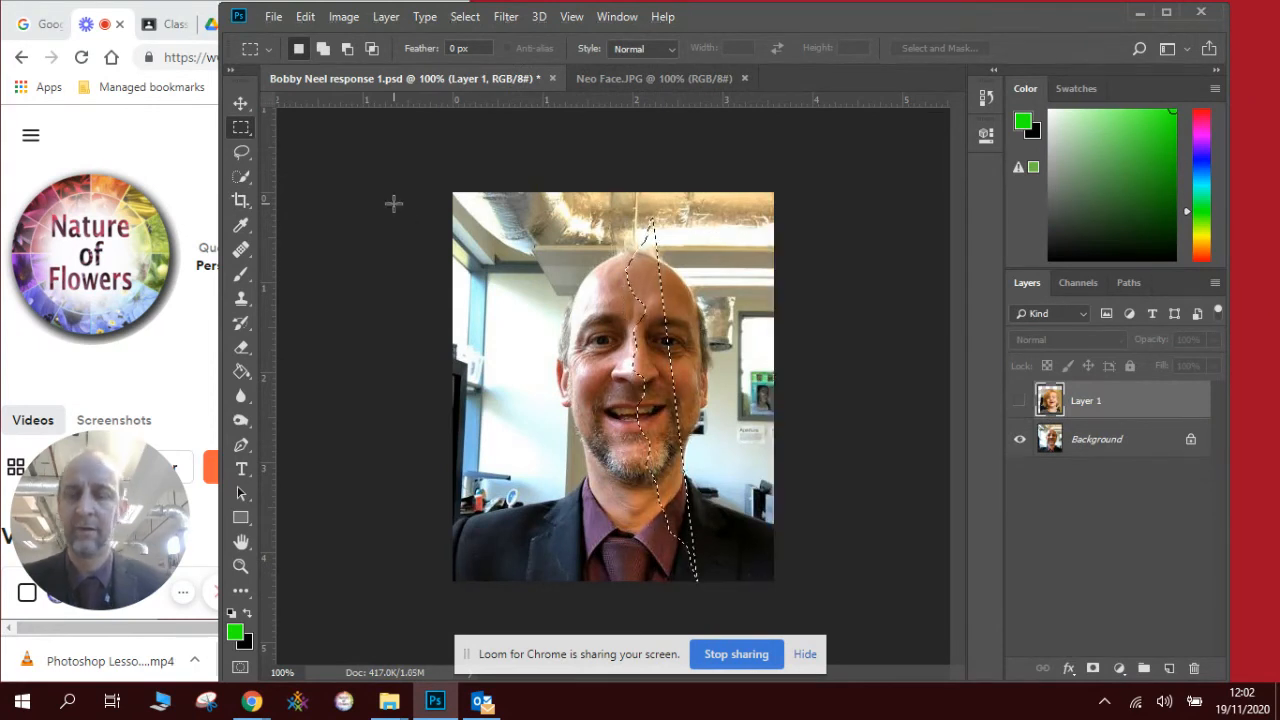
- Make Layer 1 visible again, clear the selection, and switch to the Lasso tool
{"action": "key", "text": "ctrl+alt+z"}
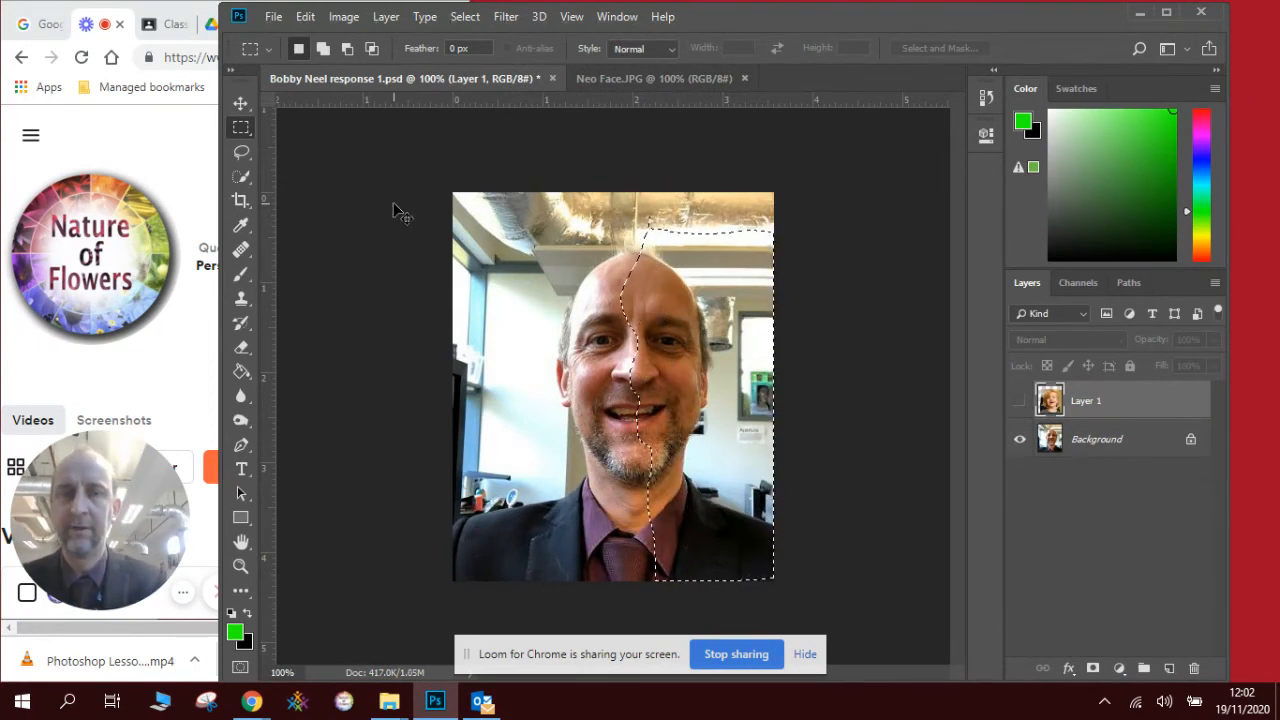
{"action": "left_click", "coordinate": [1019, 401]}
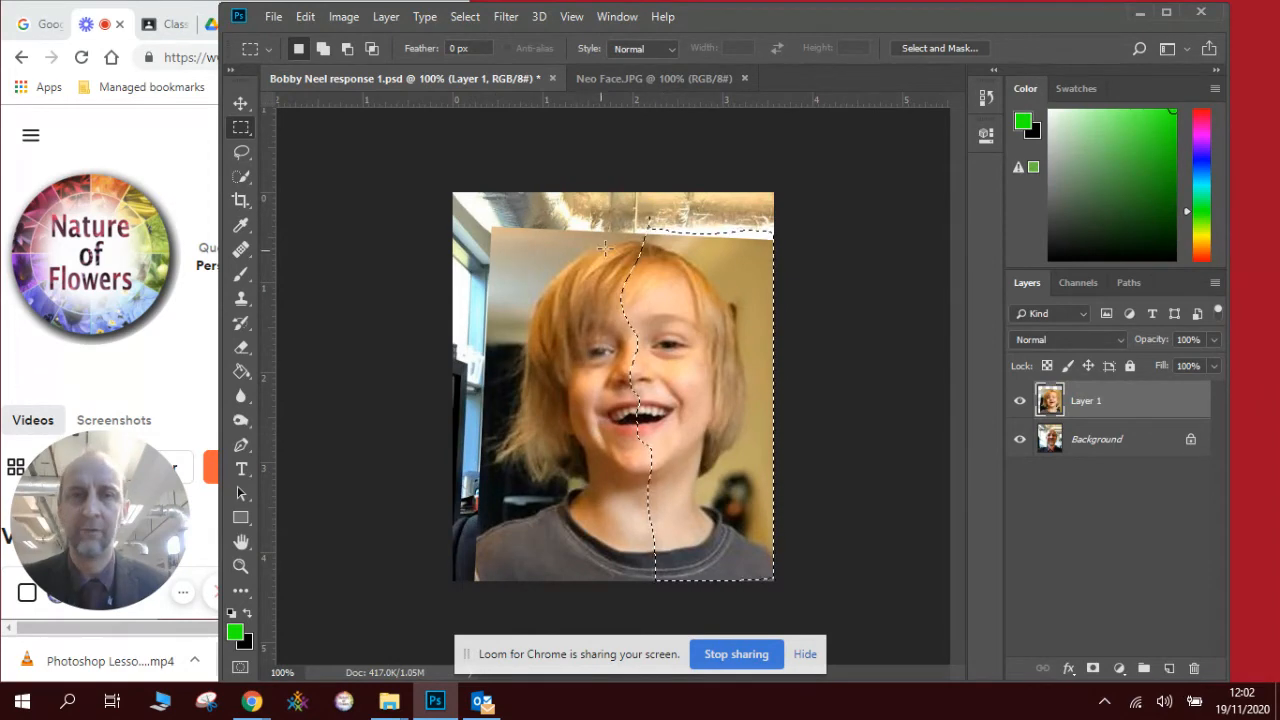
{"action": "left_click", "coordinate": [629, 227]}
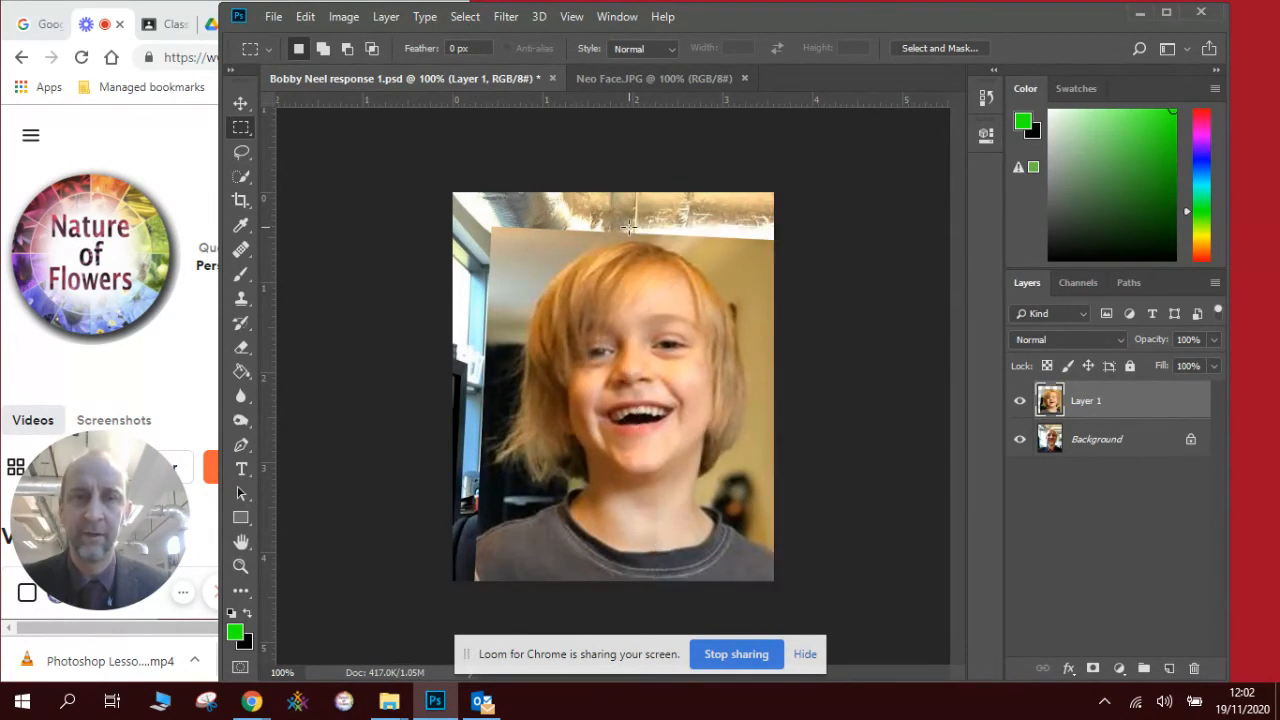
{"action": "left_click", "coordinate": [241, 176]}
{"action": "left_click", "coordinate": [241, 152]}
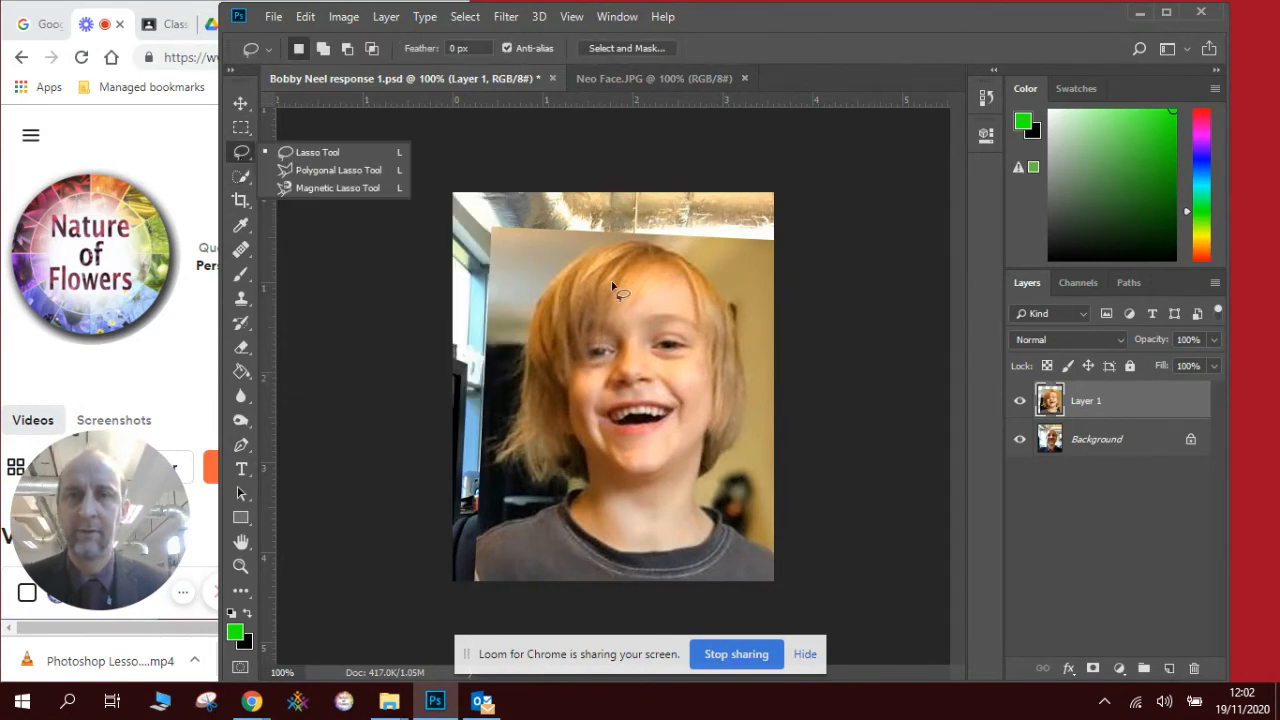
- Lasso the left half of the child's face and paste it onto a new layer
{"action": "mouse_move", "coordinate": [636, 222]}
{"action": "left_mouse_down"}
{"action": "mouse_move", "coordinate": [650, 284]}
{"action": "mouse_move", "coordinate": [634, 298]}
{"action": "mouse_move", "coordinate": [635, 393]}
{"action": "mouse_move", "coordinate": [661, 485]}
{"action": "mouse_move", "coordinate": [659, 593]}
{"action": "mouse_move", "coordinate": [458, 604]}
{"action": "mouse_move", "coordinate": [475, 540]}
{"action": "mouse_move", "coordinate": [484, 204]}
{"action": "mouse_move", "coordinate": [522, 226]}
{"action": "mouse_move", "coordinate": [641, 233]}
{"action": "left_mouse_up"}
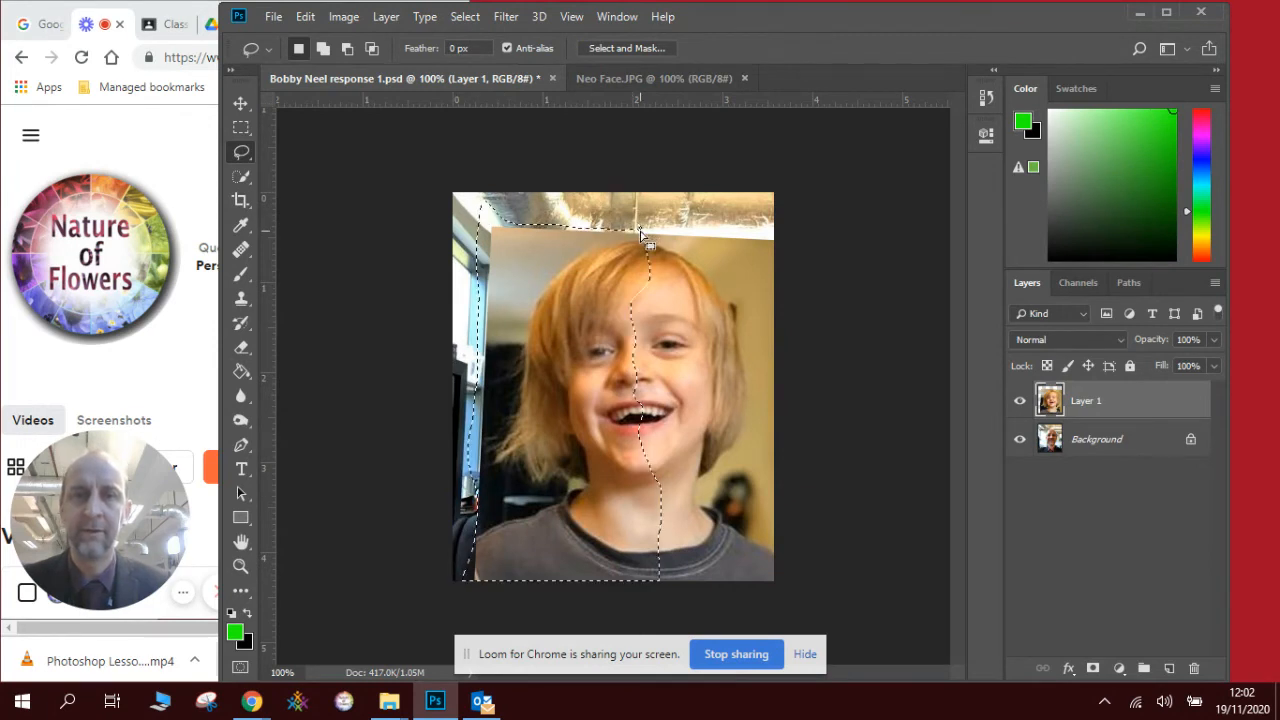
{"action": "key", "text": "ctrl+c"}
{"action": "key", "text": "ctrl+v"}
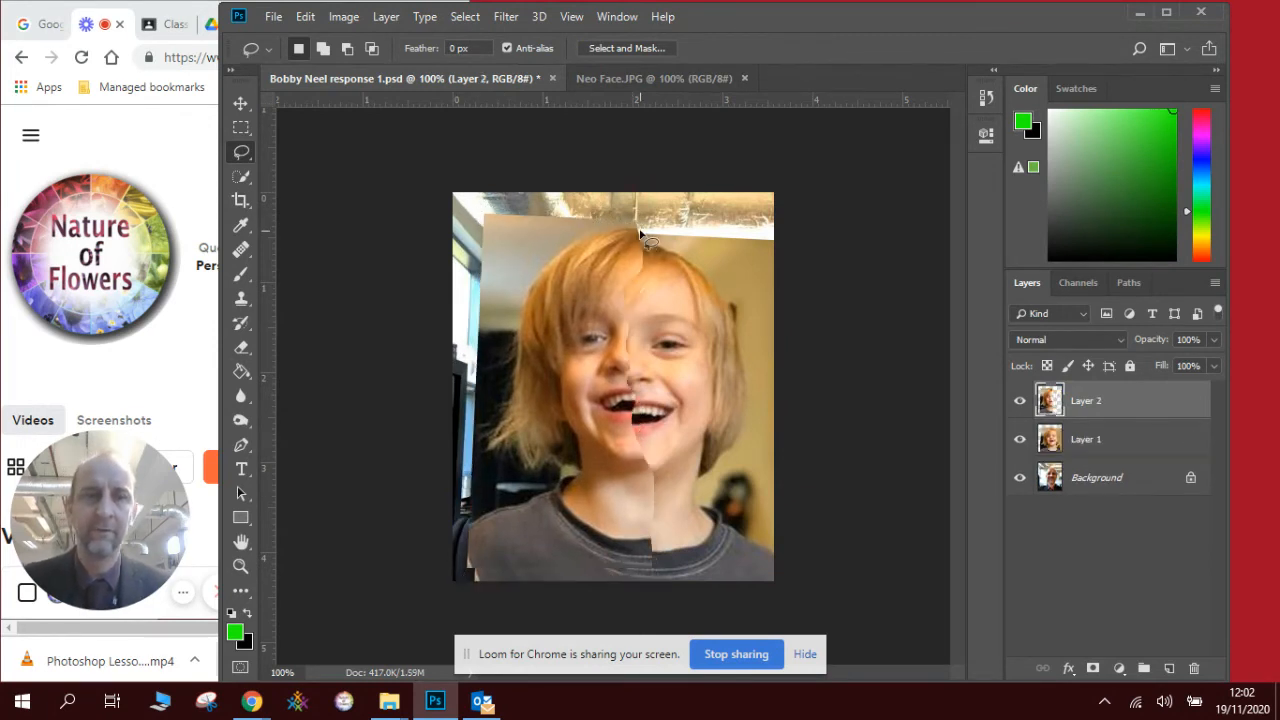
- Hide Layer 1 and move Layer 2's half-face into line with the man's face
{"action": "left_click", "coordinate": [1019, 439]}
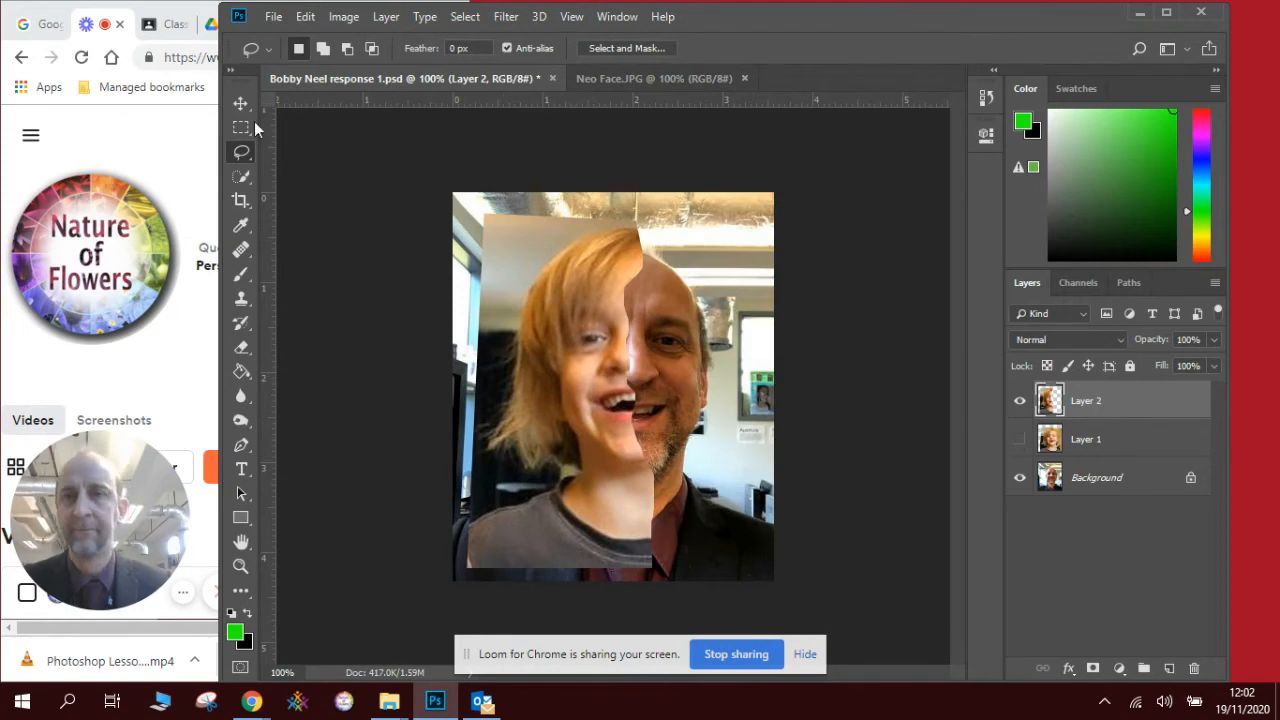
{"action": "key", "text": "v"}
{"action": "left_click_drag", "start_coordinate": [521, 315], "coordinate": [544, 330]}
{"action": "left_click", "coordinate": [734, 262]}
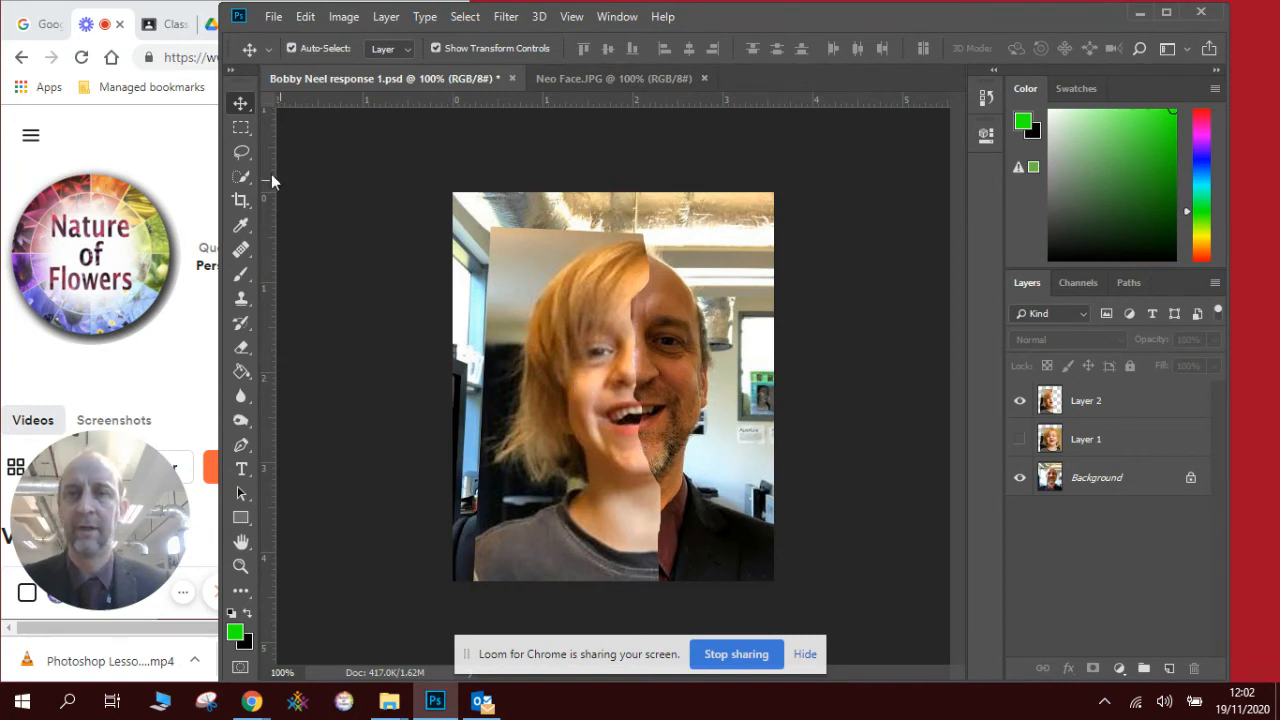
- Crop the image to a roughly 2.77 × 3.81 inch rectangle around the combined faces
{"action": "left_click", "coordinate": [240, 126]}
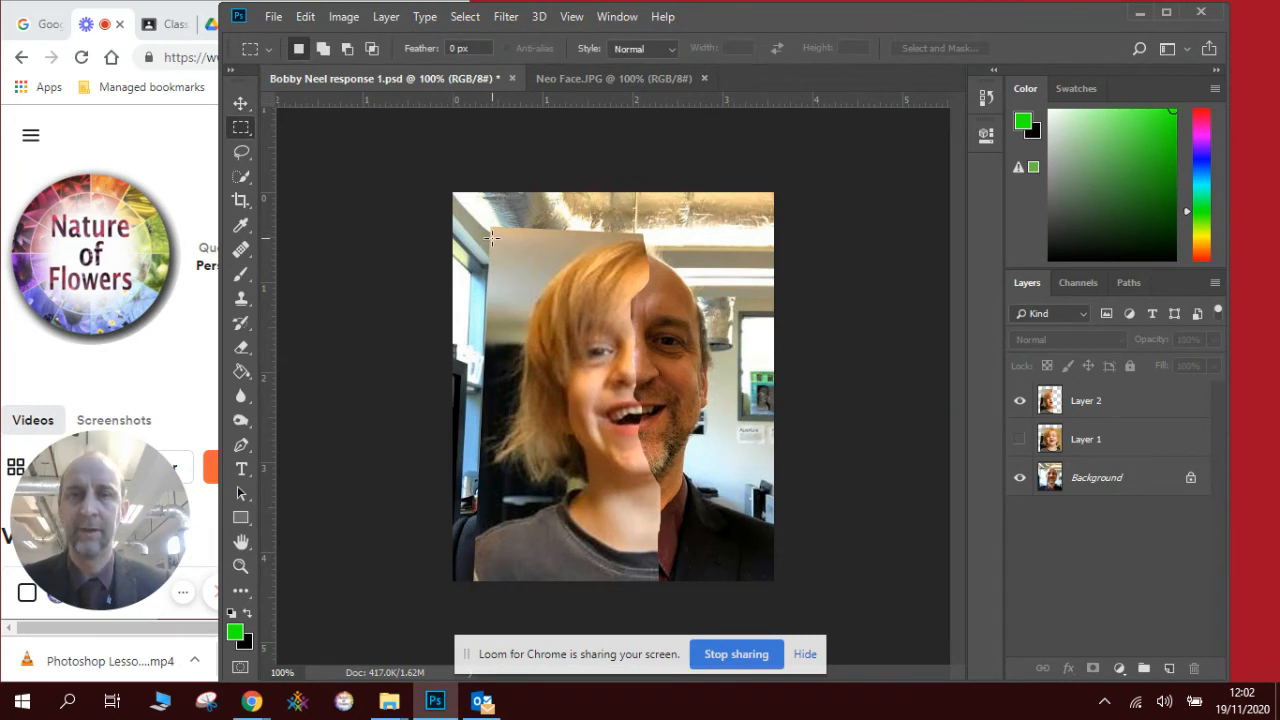
{"action": "left_click_drag", "start_coordinate": [491, 237], "coordinate": [740, 581]}
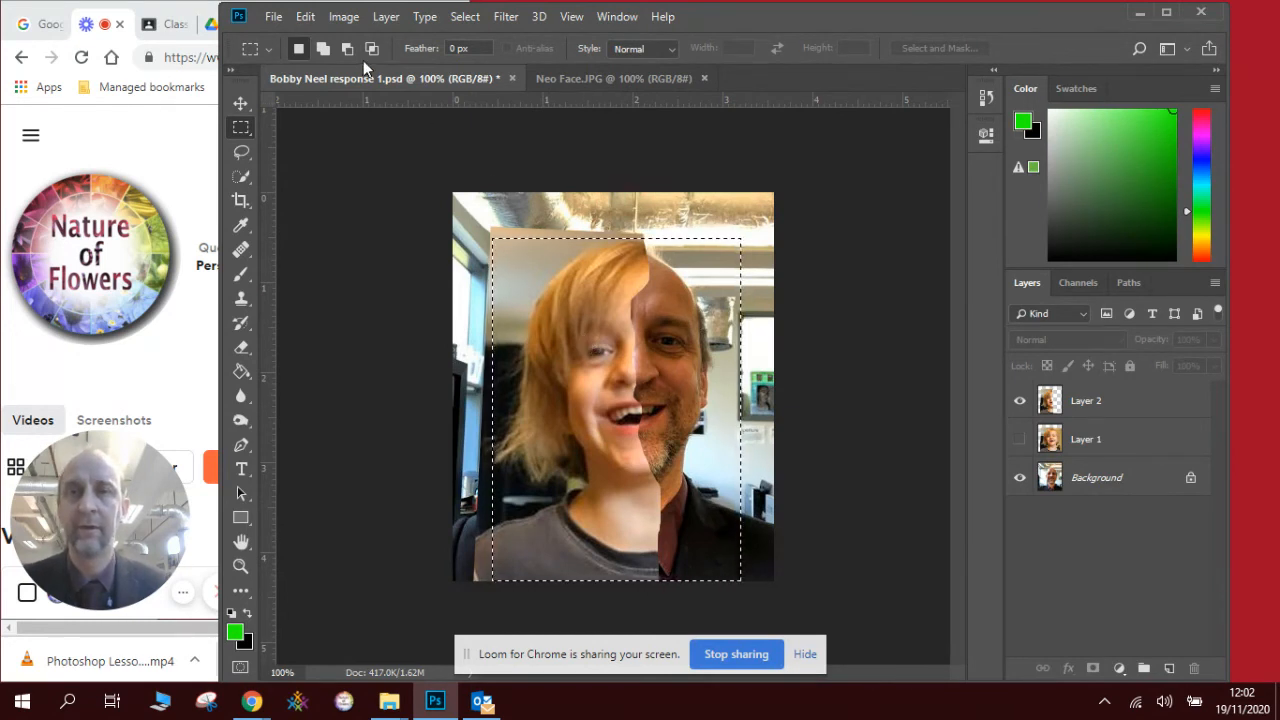
{"action": "left_click", "coordinate": [346, 17]}
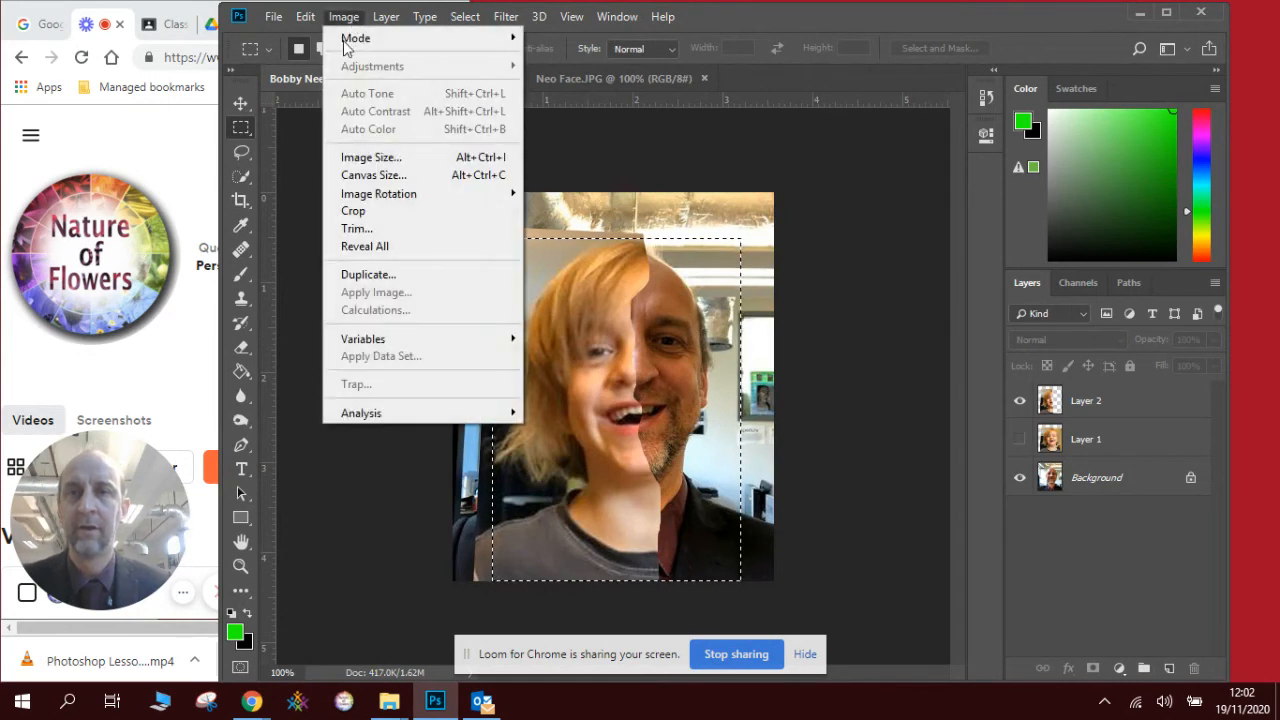
{"action": "left_click", "coordinate": [385, 208]}
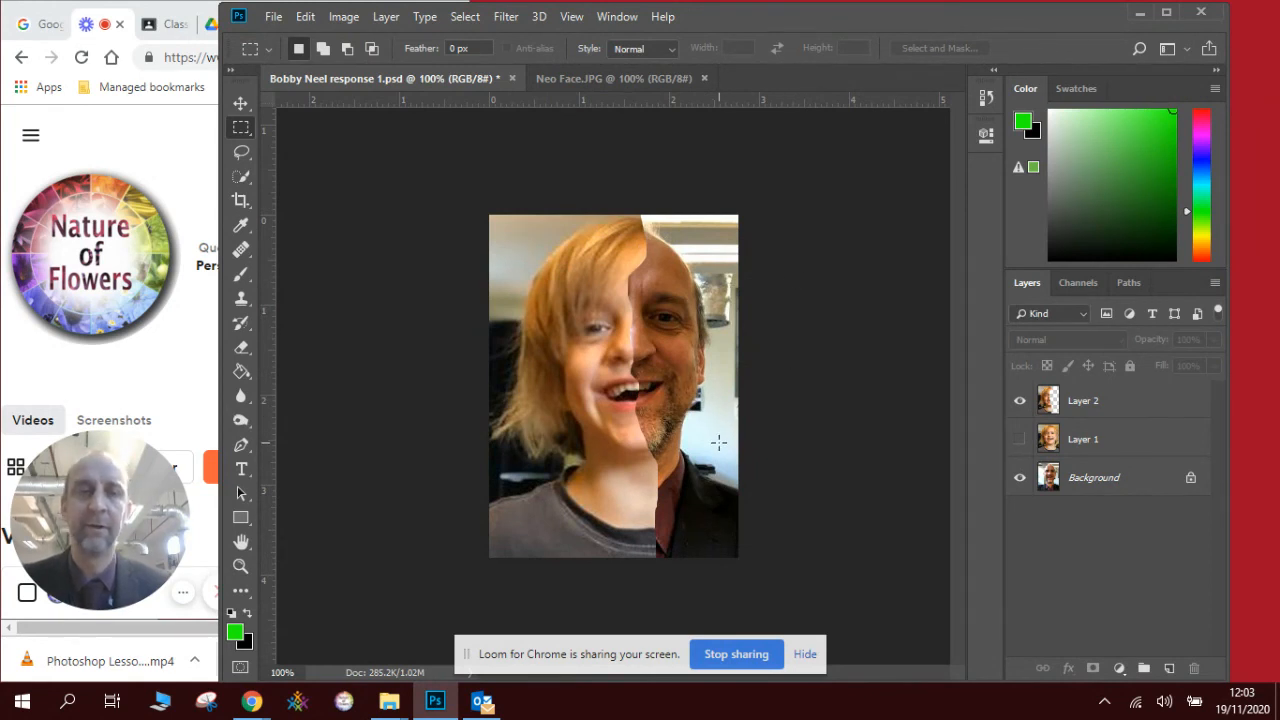
{"action": "left_click", "coordinate": [1020, 401]}
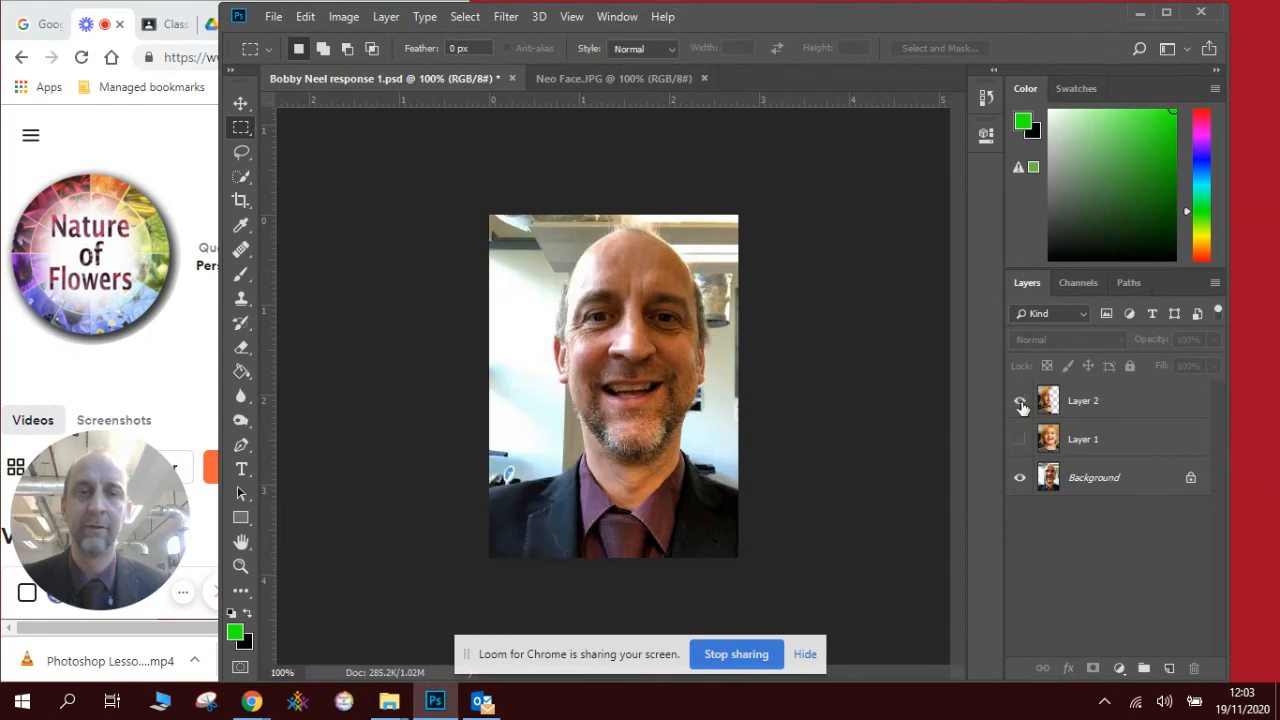
{"action": "left_click", "coordinate": [1020, 401]}
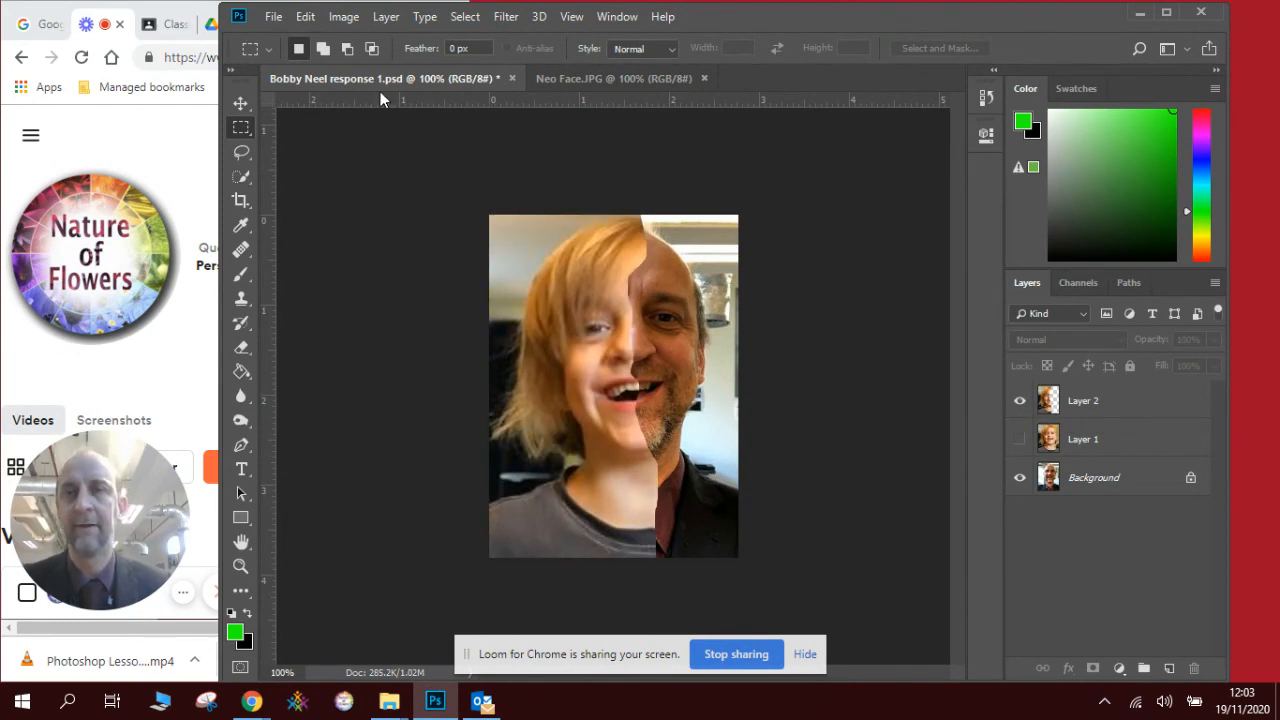
{"action": "left_click", "coordinate": [285, 17]}
{"action": "left_click", "coordinate": [327, 222]}
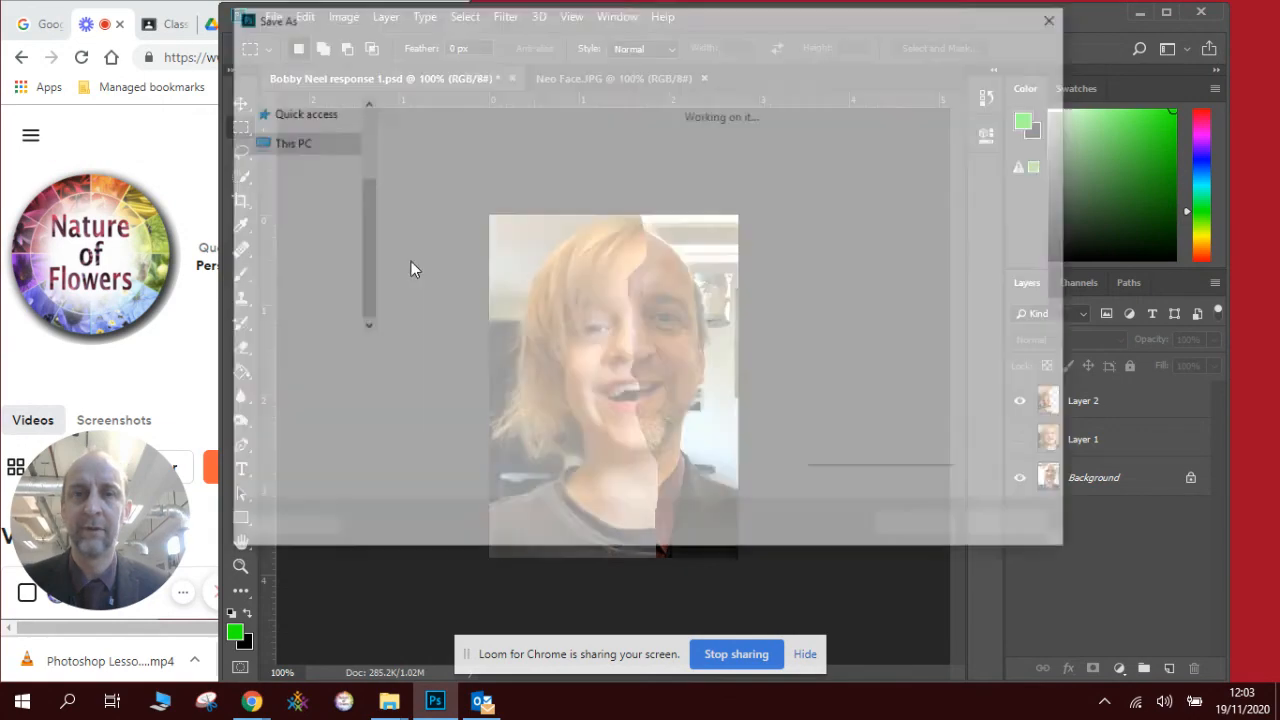
{"action": "left_click", "coordinate": [478, 355]}
{"action": "key", "text": "BackSpace"}
{"action": "type", "text": "2"}
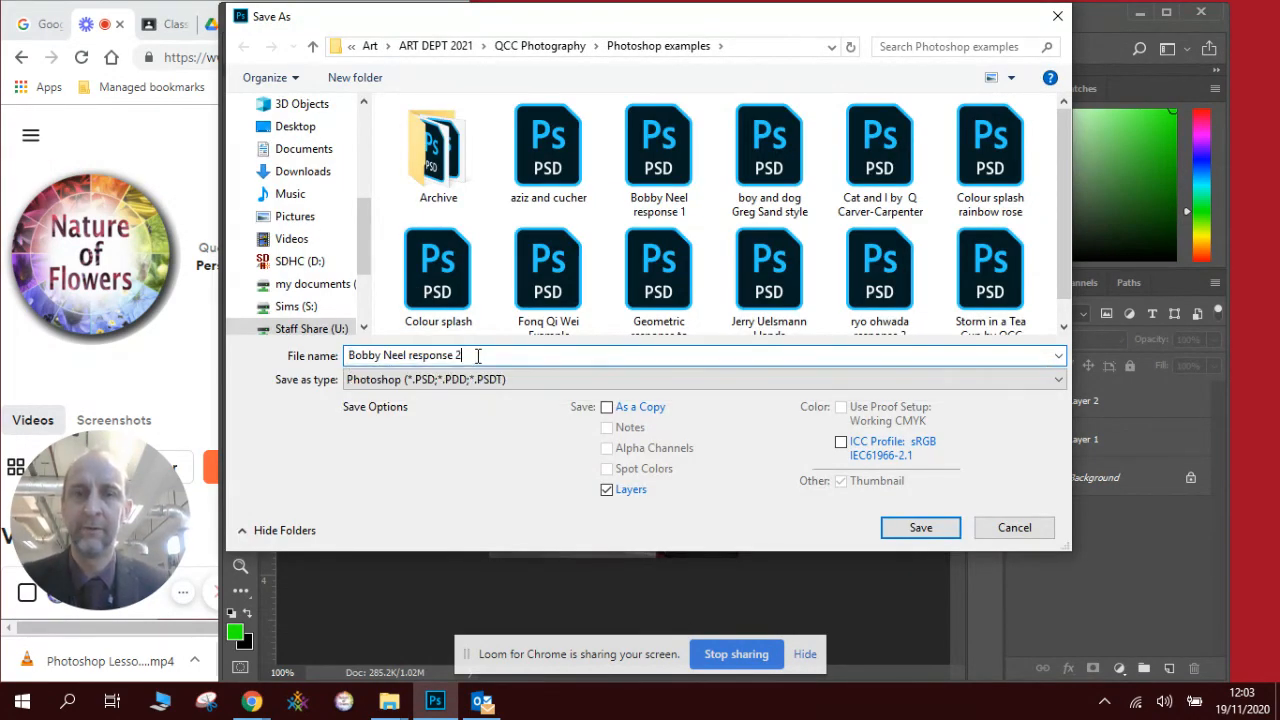
{"action": "key", "text": "Return"}
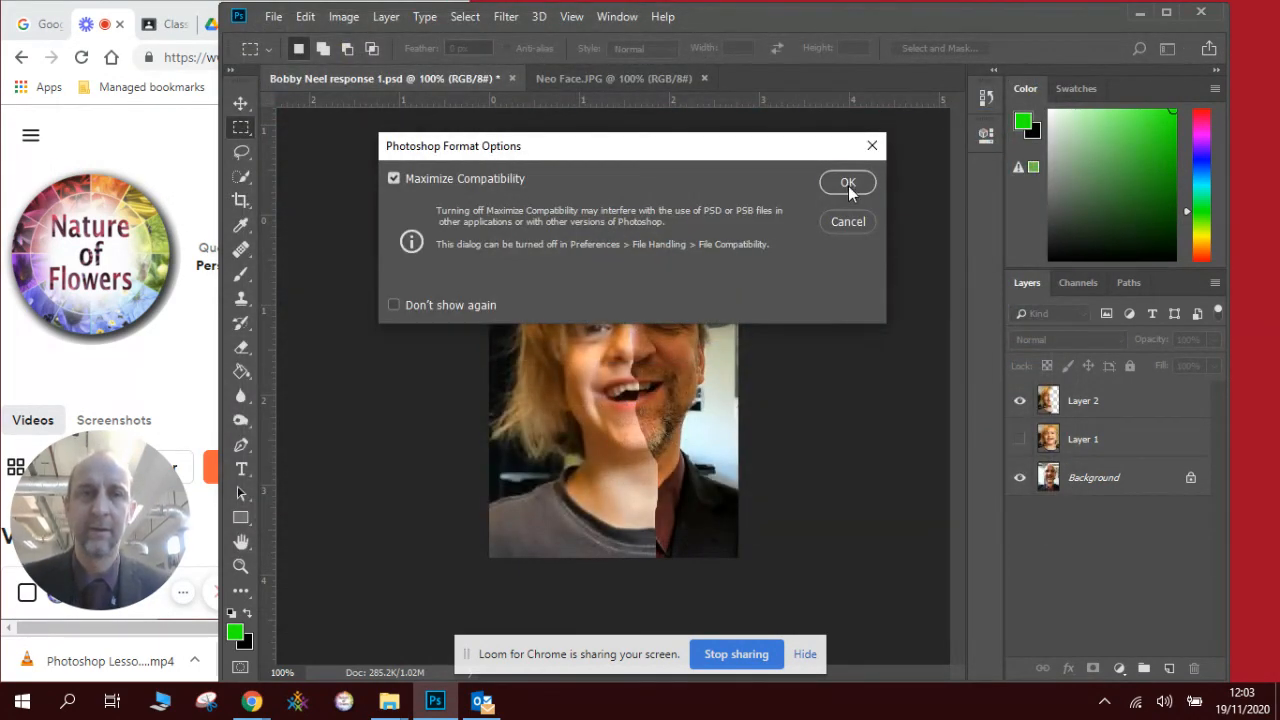
{"action": "left_click", "coordinate": [847, 183]}
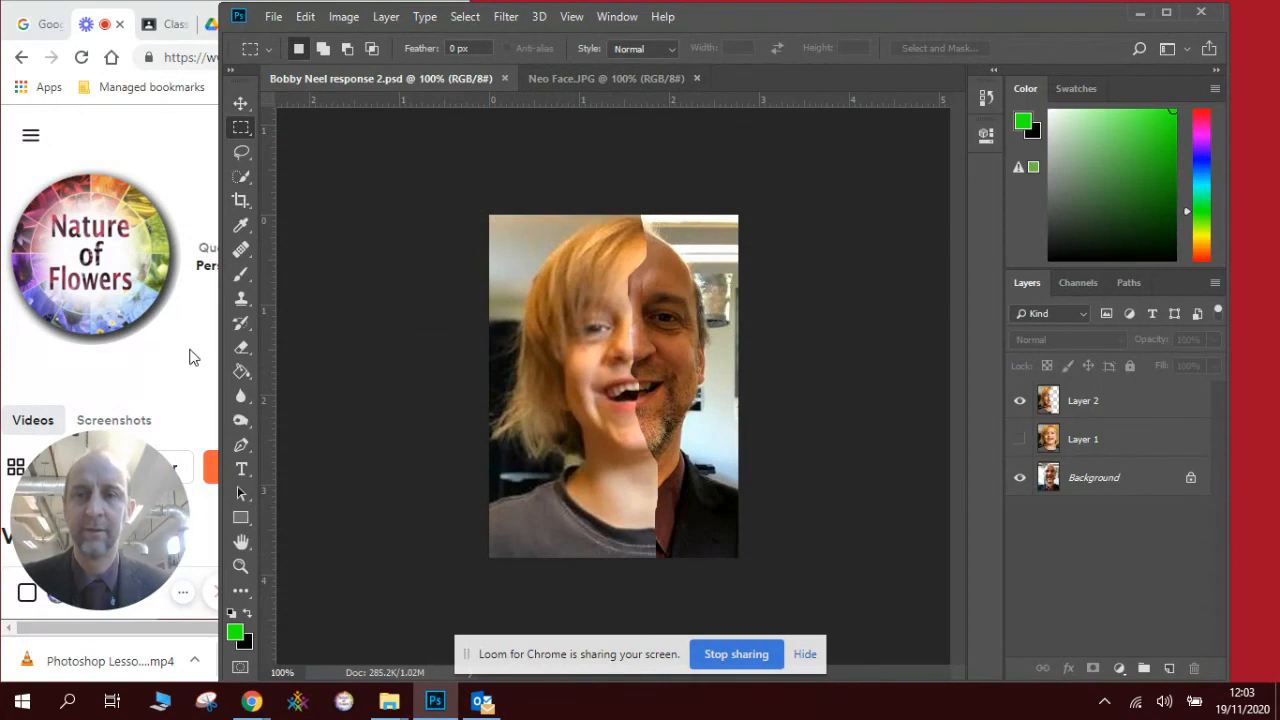
{"action": "left_click", "coordinate": [193, 357]}
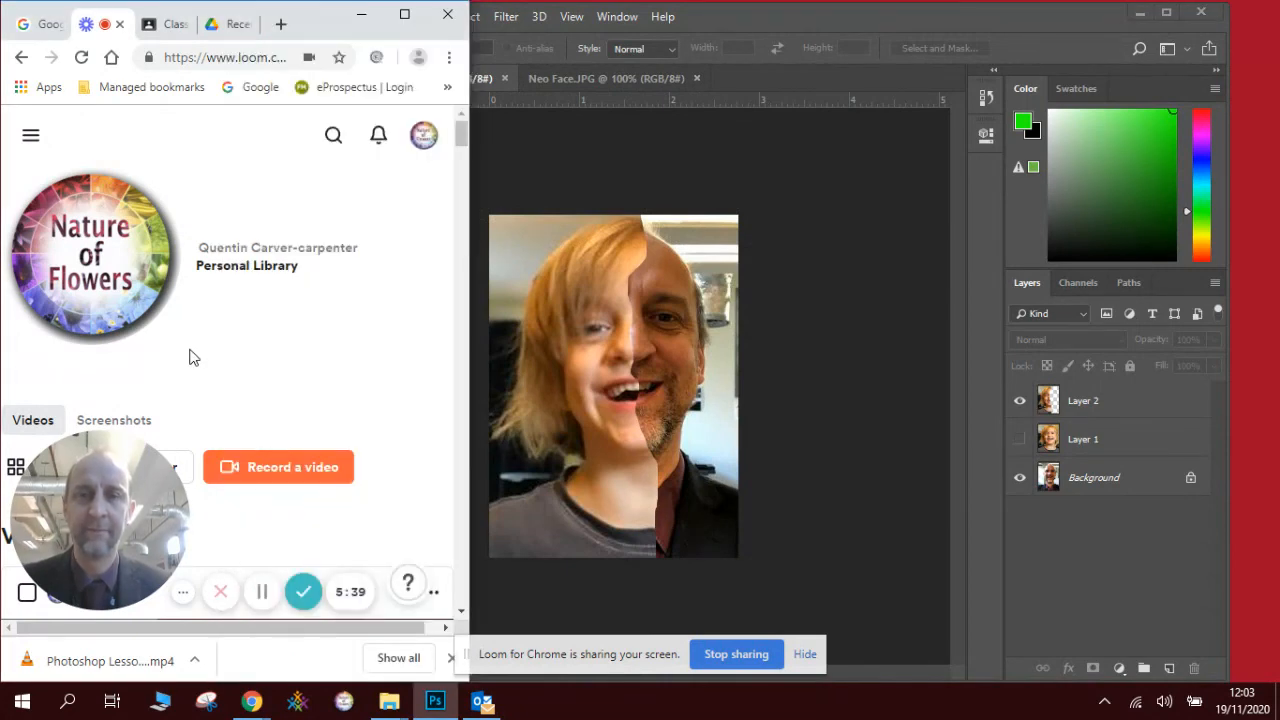